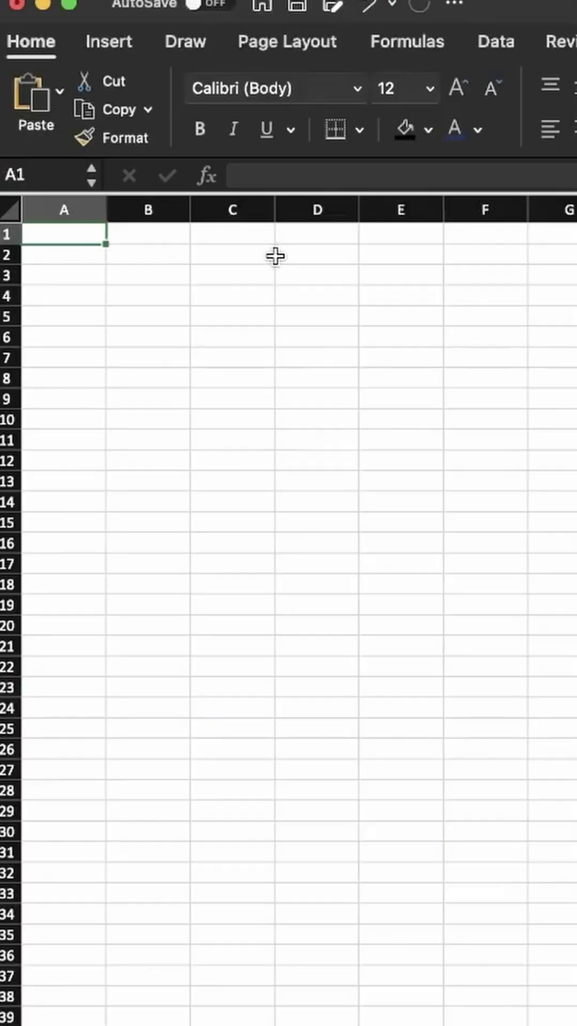
Step: Fill every cell of the worksheet with black as the dashboard background
{"action": "key", "text": "super+a"}
{"action": "left_click", "coordinate": [413, 130]}
{"action": "left_click", "coordinate": [470, 456]}
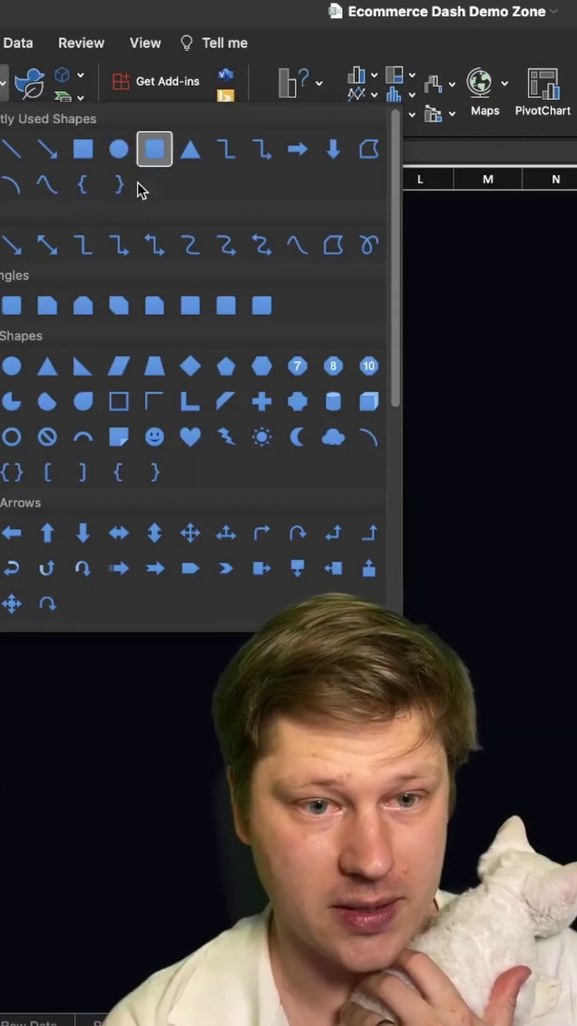
Step: Draw a tall rounded-rectangle card with a purple glow of about 34 pt, less transparent
{"action": "left_click", "coordinate": [241, 182]}
{"action": "left_click_drag", "start_coordinate": [101, 216], "coordinate": [551, 965]}
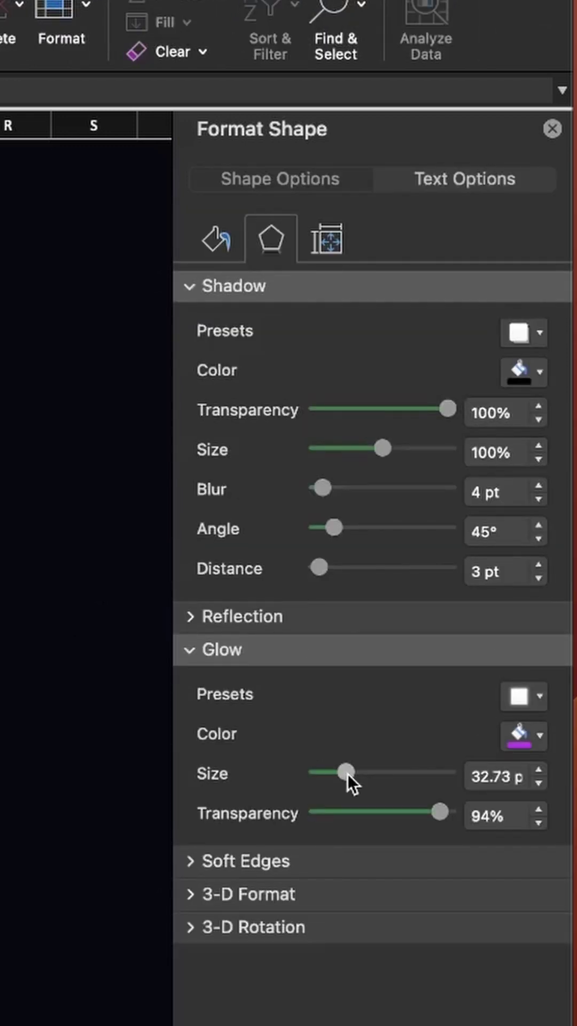
{"action": "left_click_drag", "start_coordinate": [348, 773], "coordinate": [351, 773]}
{"action": "left_click_drag", "start_coordinate": [432, 816], "coordinate": [414, 818]}
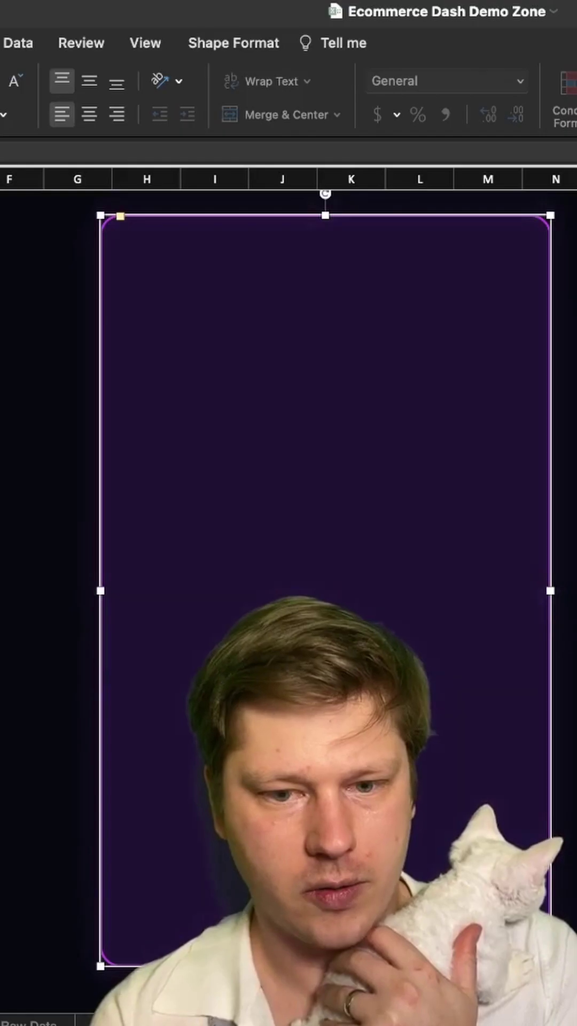
Step: Duplicate the card into two non-overlapping inner panels sized to fit inside it
{"action": "left_click", "coordinate": [451, 540]}
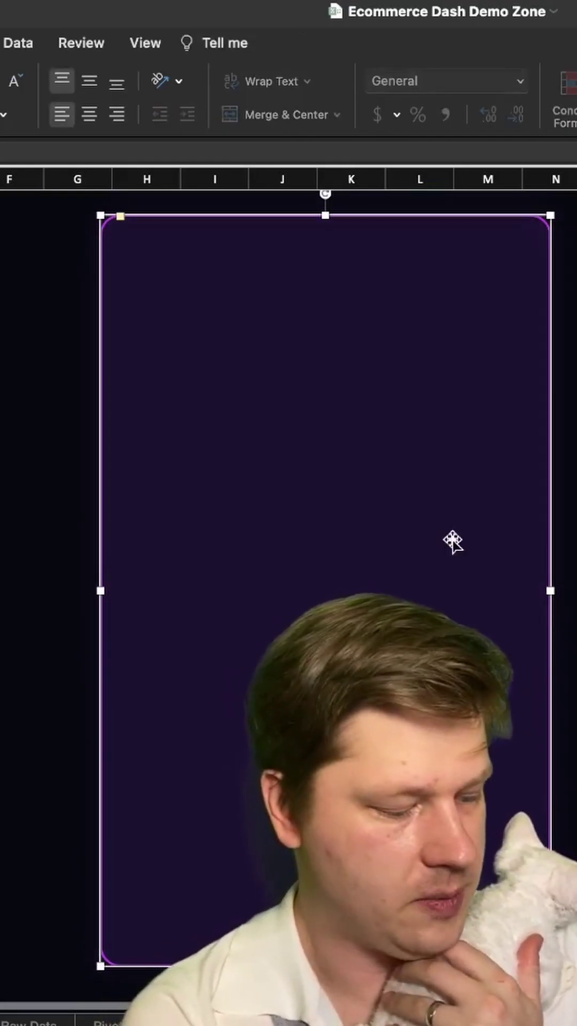
{"action": "key", "text": "super+d"}
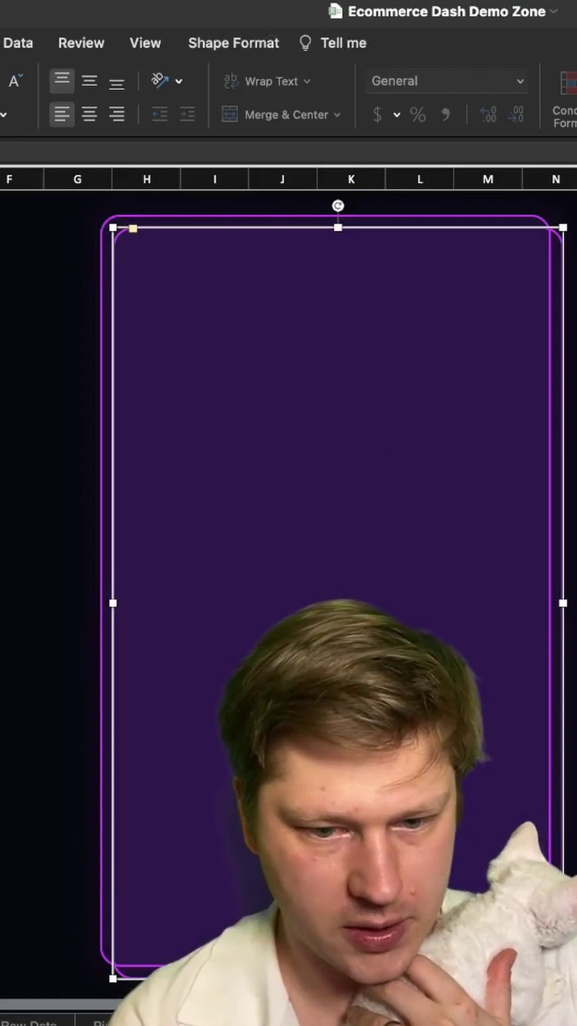
{"action": "left_click_drag", "start_coordinate": [563, 978], "coordinate": [540, 687]}
{"action": "left_click_drag", "start_coordinate": [392, 426], "coordinate": [452, 703]}
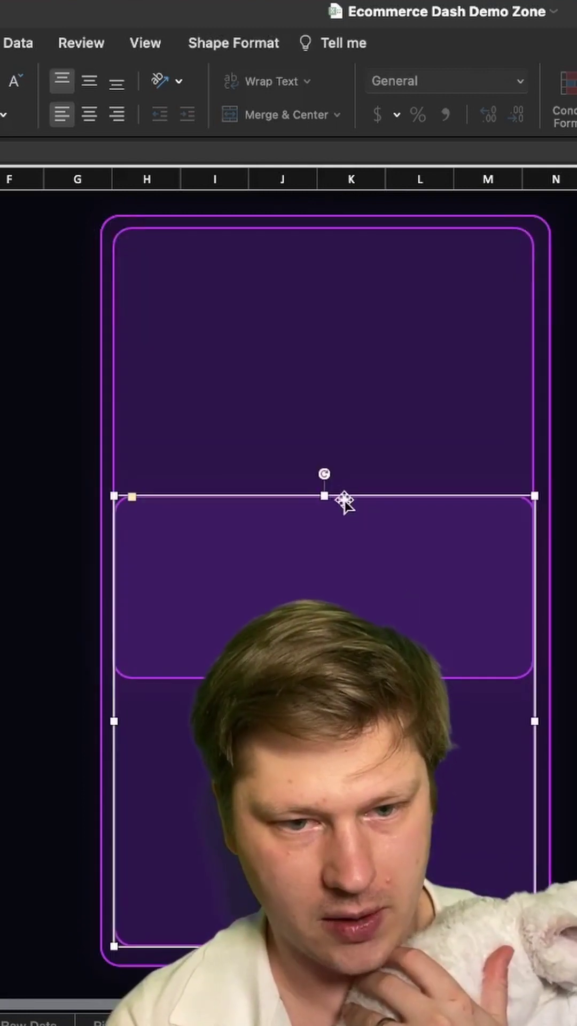
{"action": "left_click_drag", "start_coordinate": [328, 495], "coordinate": [328, 698]}
Step: Give the upper inner panel a gradient fill
{"action": "left_click", "coordinate": [458, 447]}
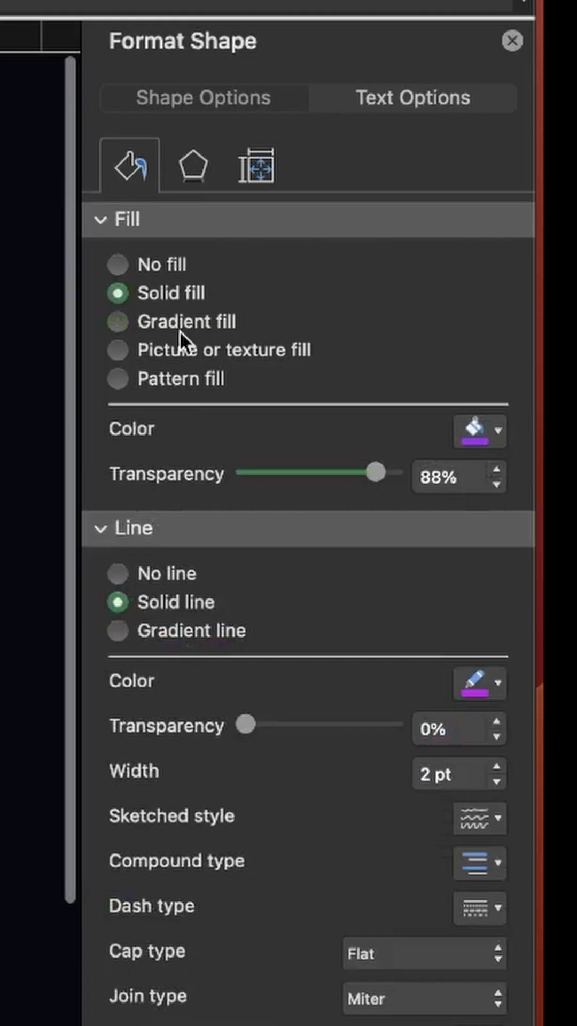
{"action": "left_click", "coordinate": [116, 323]}
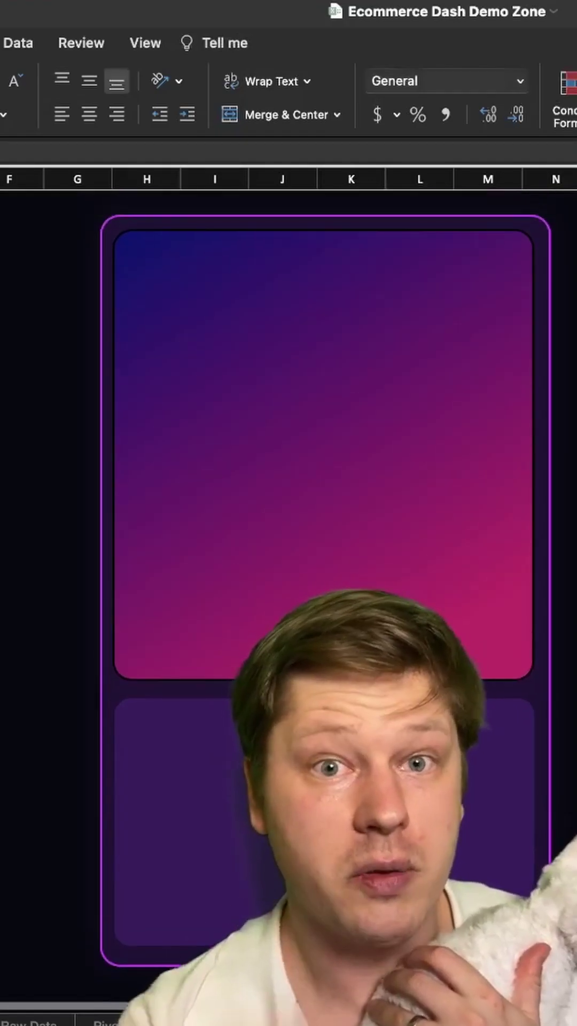
{"action": "left_click", "coordinate": [419, 468]}
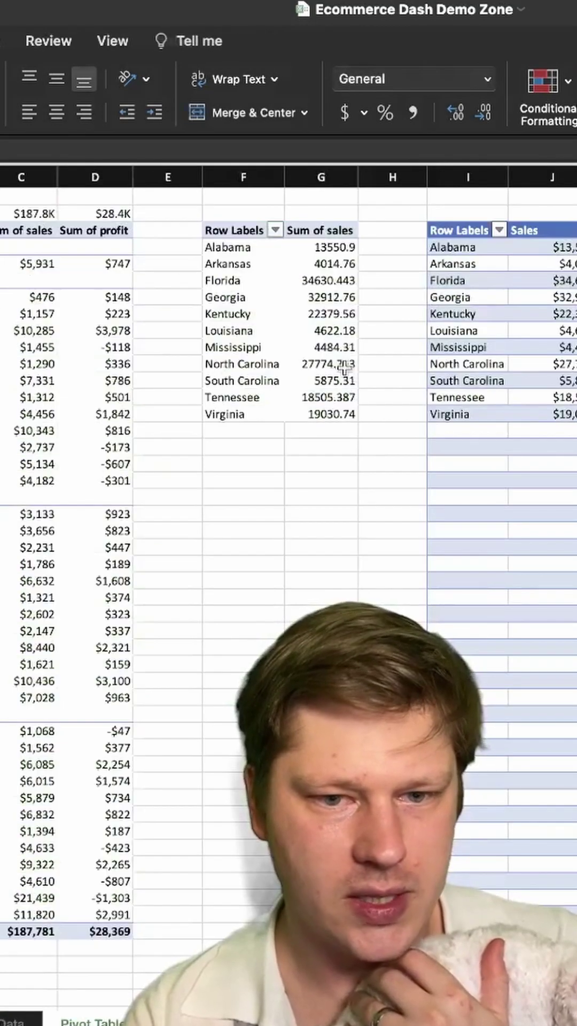
Step: Insert a PivotChart from the segment totals as a doughnut chart
{"action": "scroll", "coordinate": [342, 367], "scroll_direction": "right", "scroll_amount": 15}
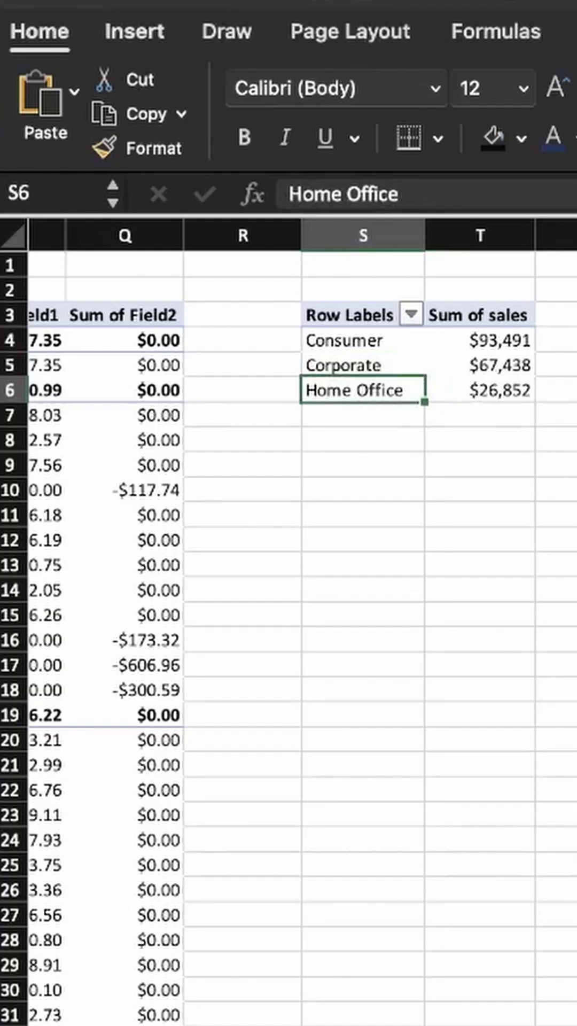
{"action": "left_click", "coordinate": [134, 31]}
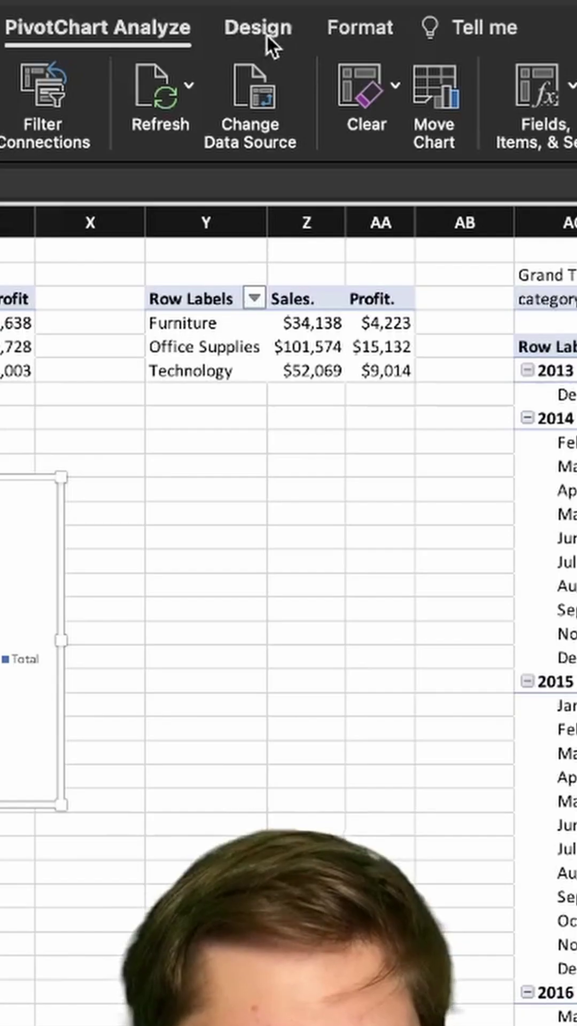
{"action": "left_click", "coordinate": [329, 46]}
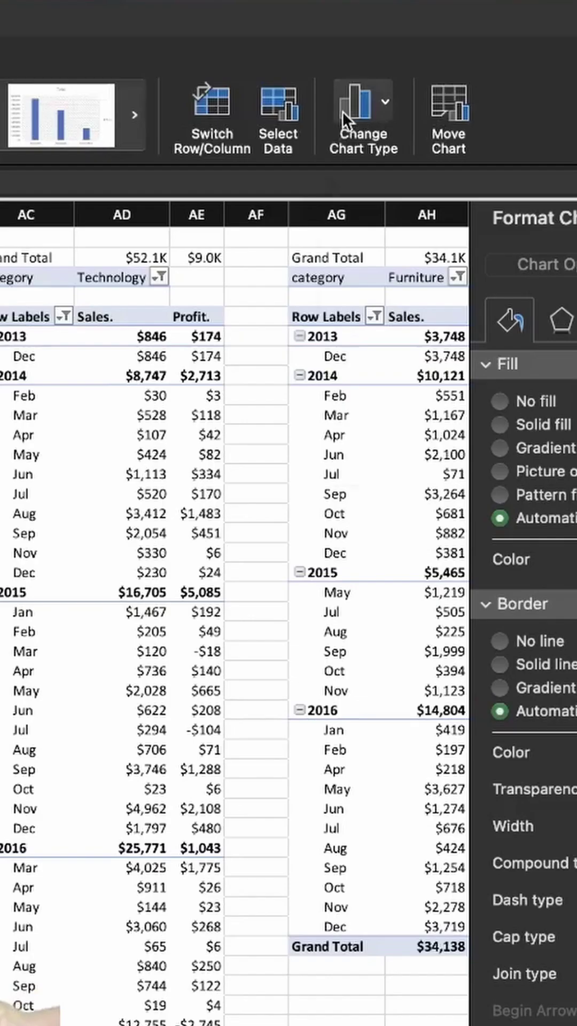
{"action": "left_click", "coordinate": [345, 107]}
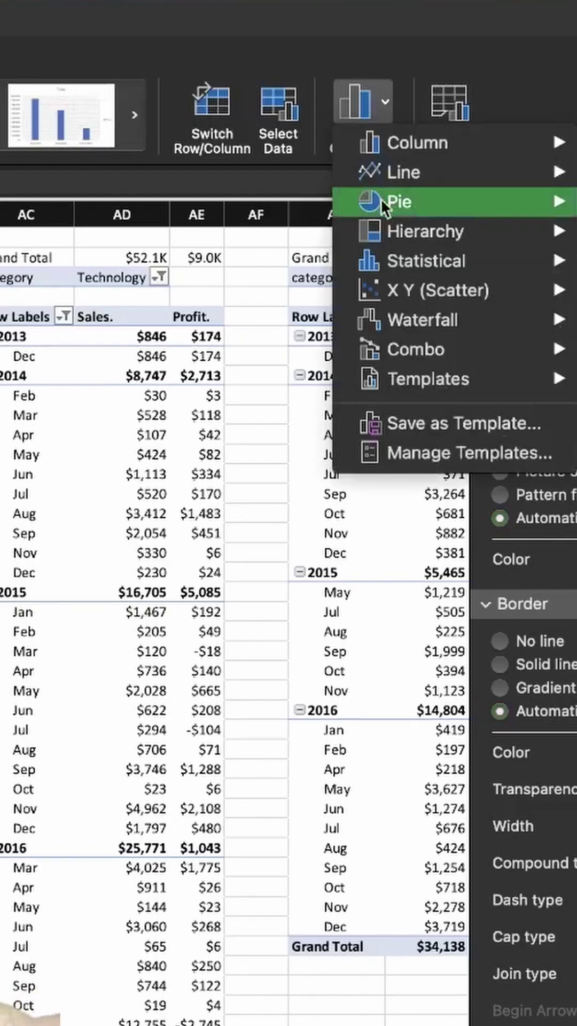
{"action": "mouse_move", "coordinate": [406, 202]}
{"action": "left_click", "coordinate": [18, 561]}
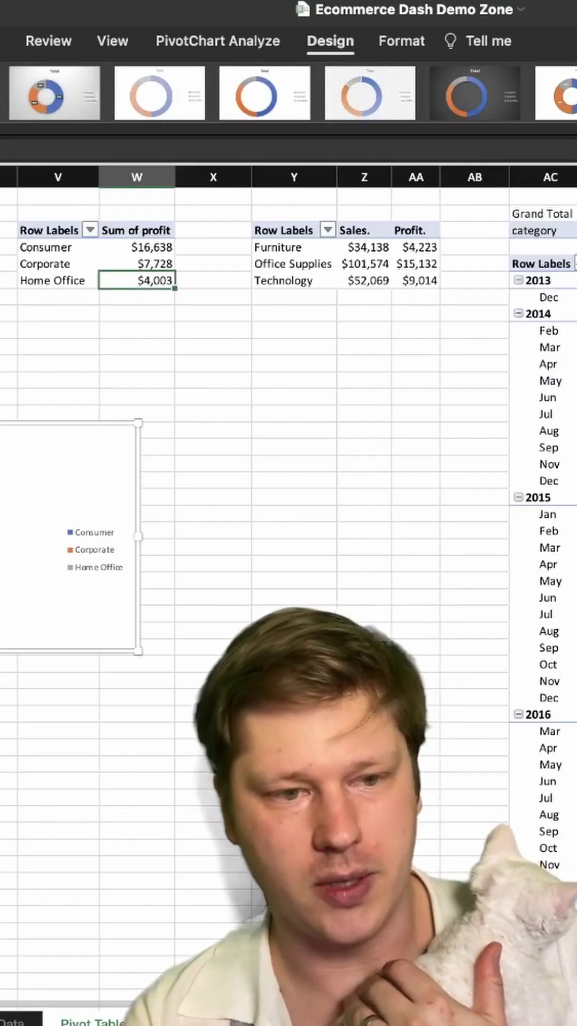
Step: Remove the chart's Total title and move the doughnut chart to a new spot
{"action": "key", "text": "Escape"}
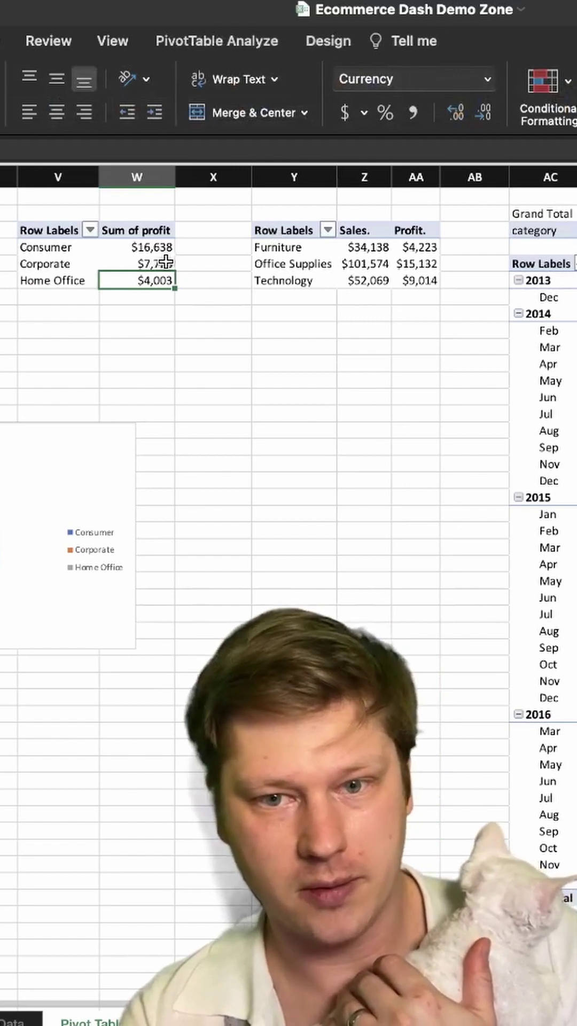
{"action": "left_click", "coordinate": [115, 440]}
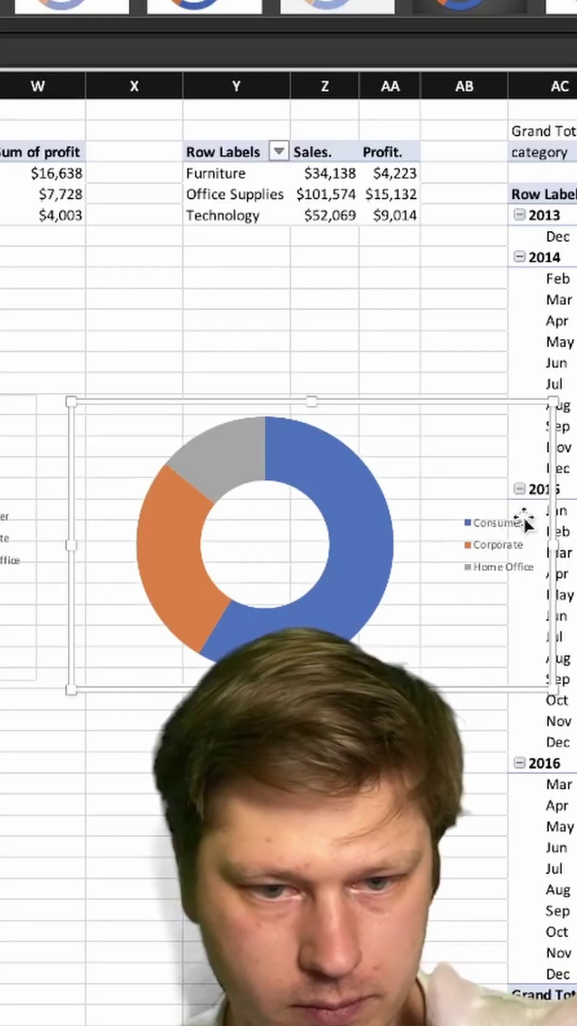
{"action": "left_click_drag", "start_coordinate": [474, 522], "coordinate": [204, 433]}
{"action": "left_click", "coordinate": [273, 433]}
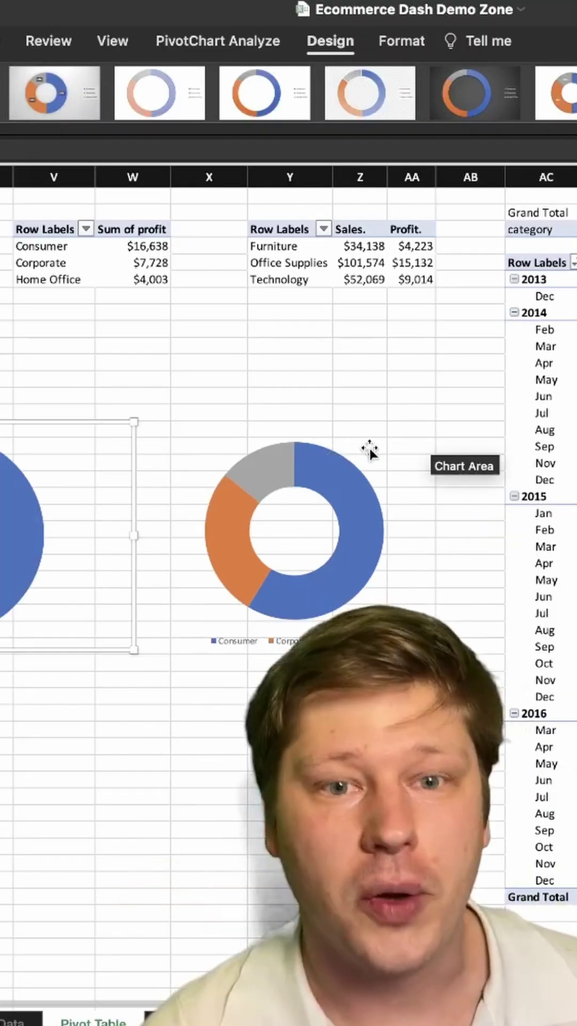
Step: Set the doughnut hole size to 69% and make the legend text white
{"action": "left_click", "coordinate": [371, 444]}
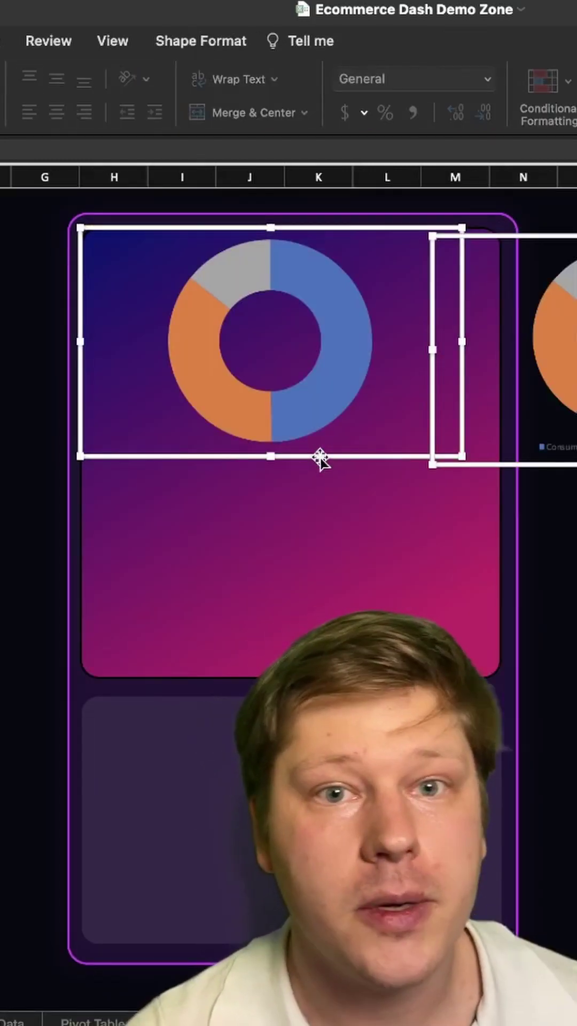
{"action": "key", "text": "Escape"}
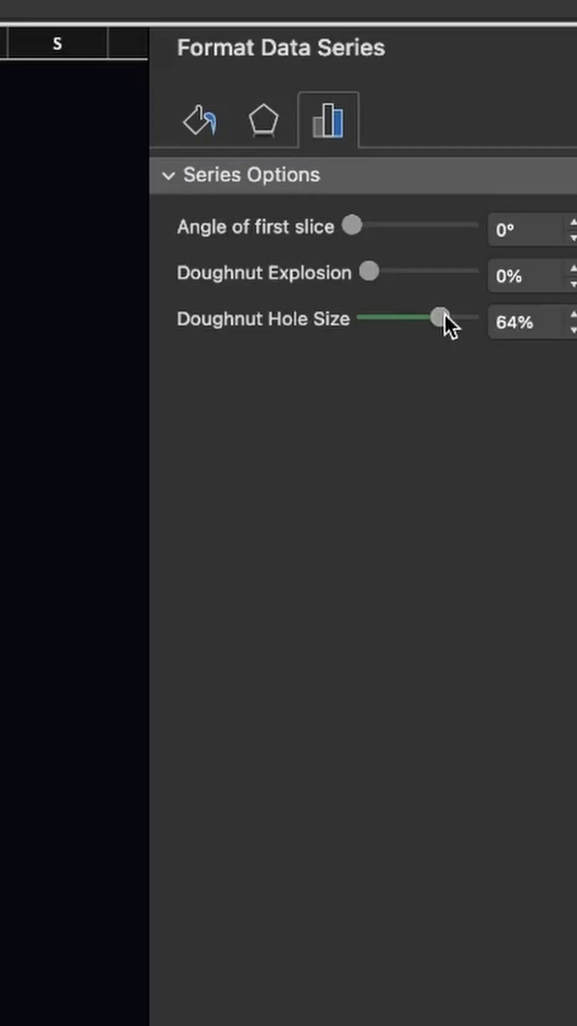
{"action": "left_click_drag", "start_coordinate": [443, 317], "coordinate": [448, 319]}
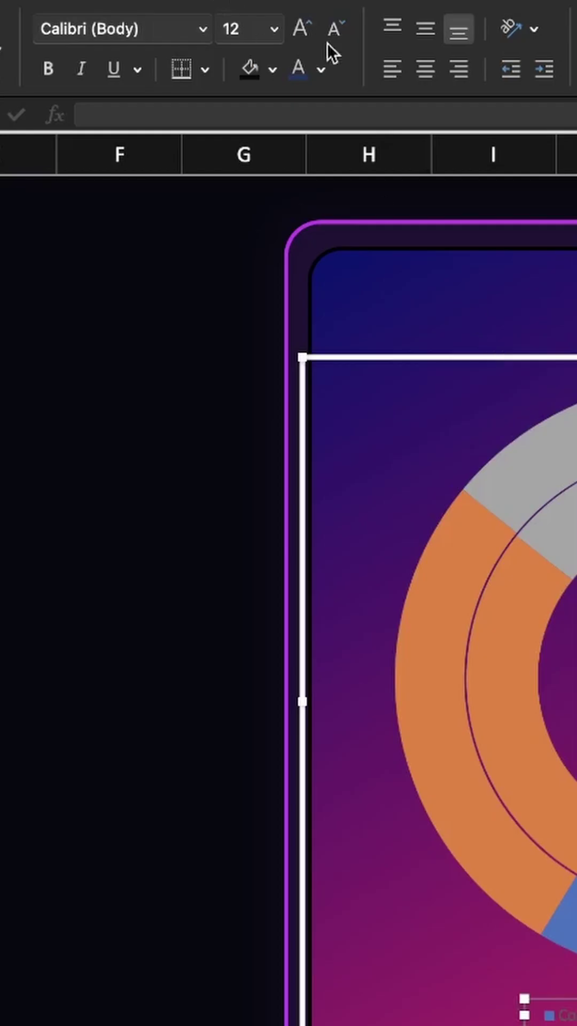
{"action": "left_click", "coordinate": [321, 68]}
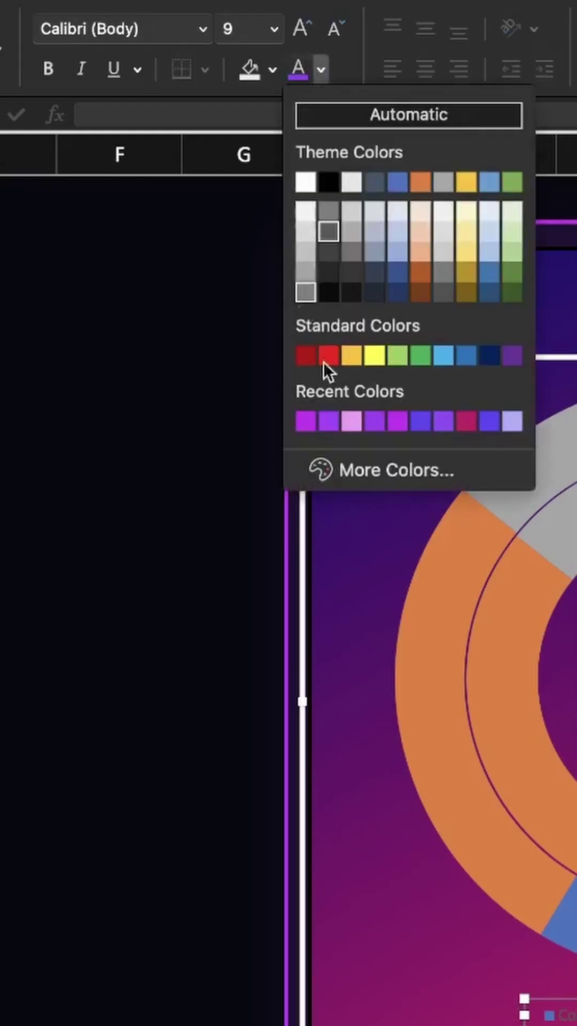
{"action": "left_click", "coordinate": [299, 180]}
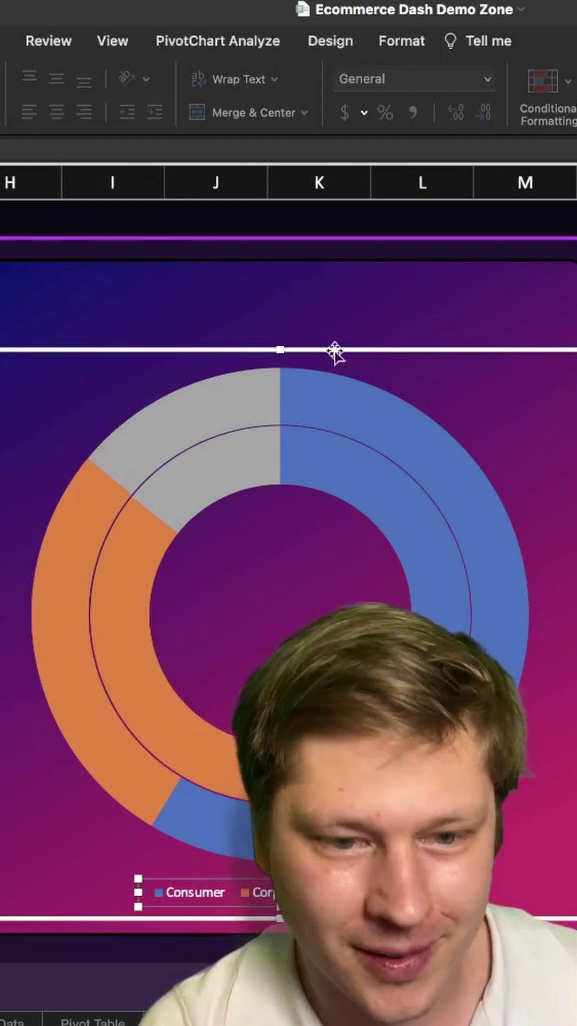
Step: Drag the chart's plot area so the doughnut ring shifts toward the panel's right
{"action": "scroll", "coordinate": [352, 455], "scroll_direction": "down", "scroll_amount": 1}
{"action": "scroll", "coordinate": [352, 455], "scroll_direction": "right", "scroll_amount": 1}
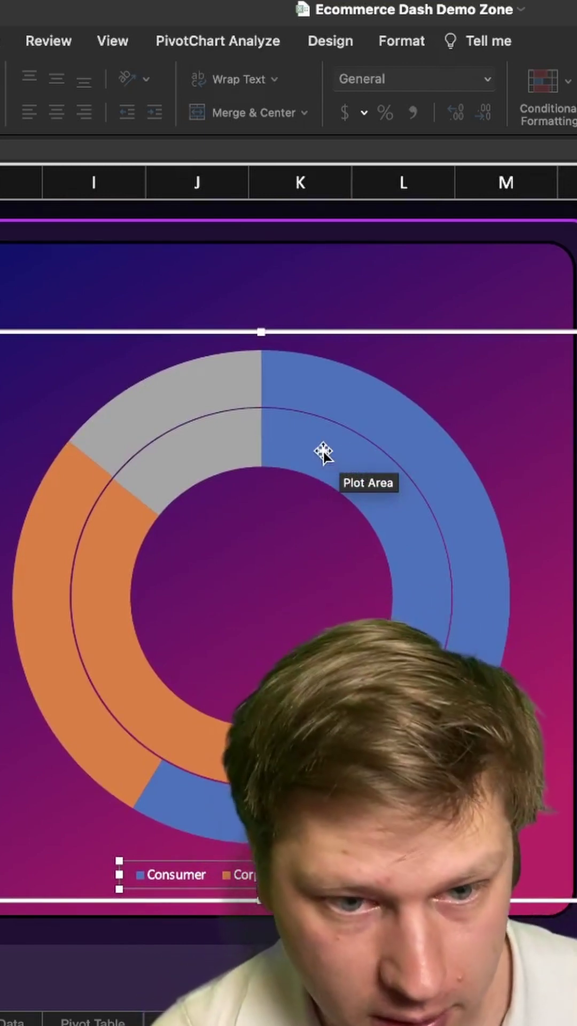
{"action": "left_click", "coordinate": [301, 451]}
{"action": "scroll", "coordinate": [297, 462], "scroll_direction": "left", "scroll_amount": 1}
{"action": "scroll", "coordinate": [297, 462], "scroll_direction": "down", "scroll_amount": 1}
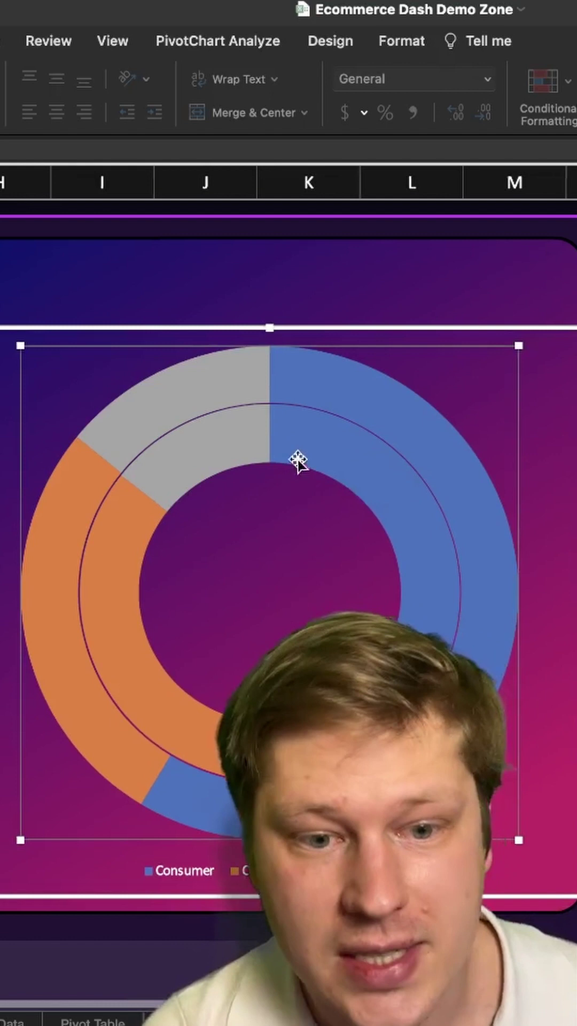
{"action": "left_click_drag", "start_coordinate": [359, 332], "coordinate": [576, 350]}
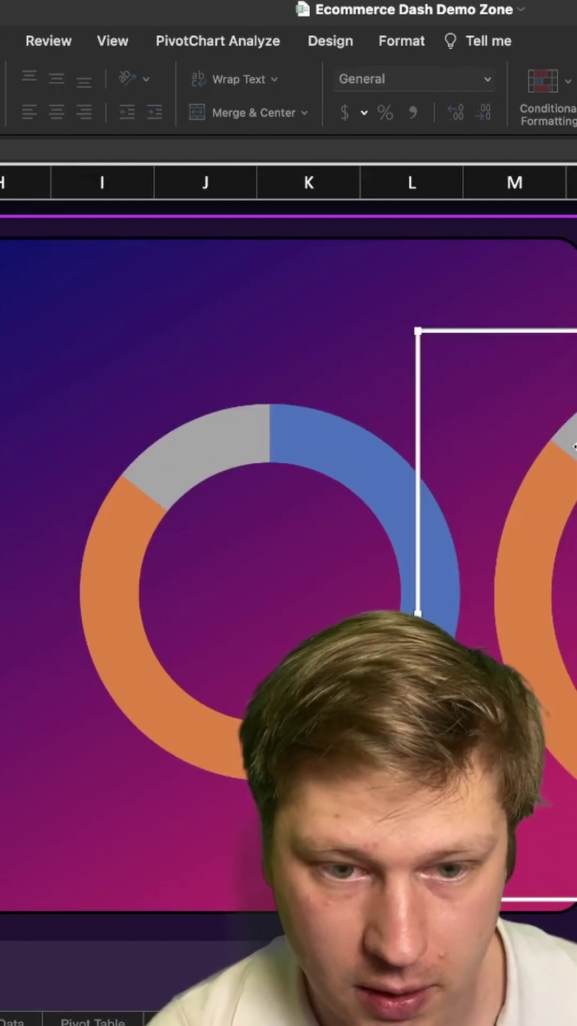
{"action": "scroll", "coordinate": [382, 505], "scroll_direction": "right", "scroll_amount": 5}
Step: Recolour the left doughnut's slices with purple fills
{"action": "left_click", "coordinate": [69, 457]}
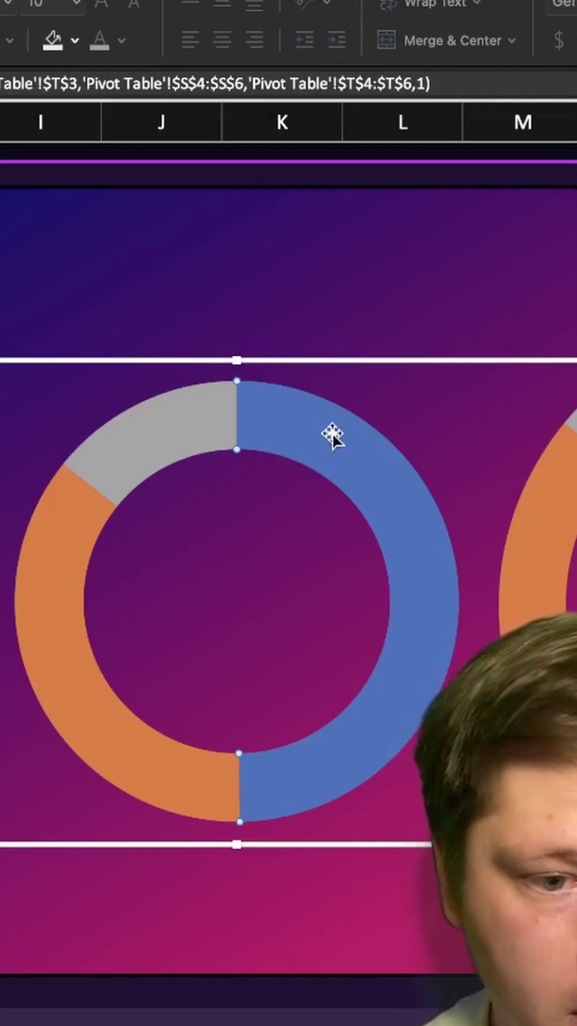
{"action": "double_click", "coordinate": [329, 450]}
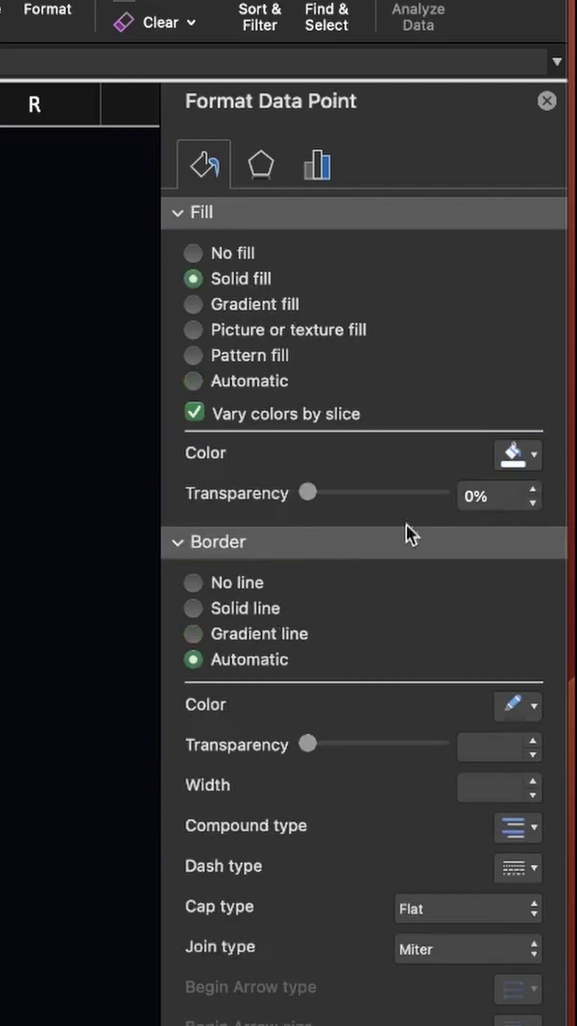
{"action": "left_click", "coordinate": [516, 456]}
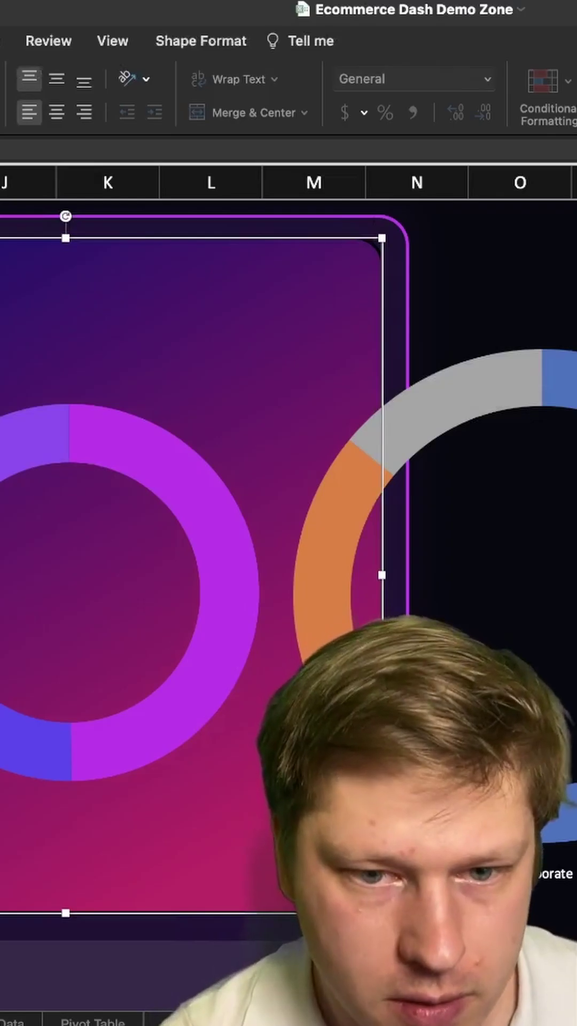
Step: Move the second donut over the first so the rings nest concentrically
{"action": "left_click", "coordinate": [454, 380]}
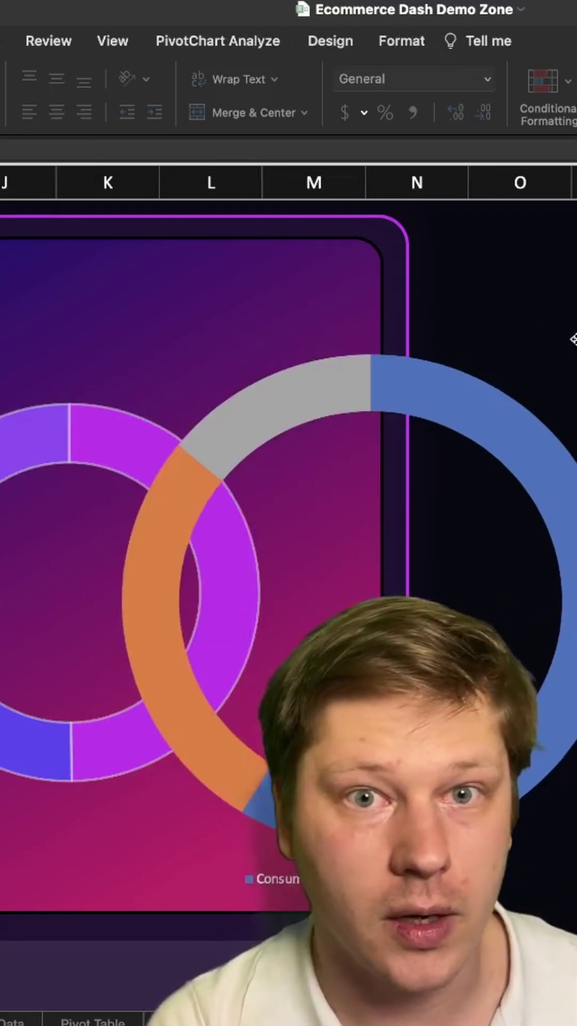
{"action": "left_click_drag", "start_coordinate": [574, 339], "coordinate": [279, 332]}
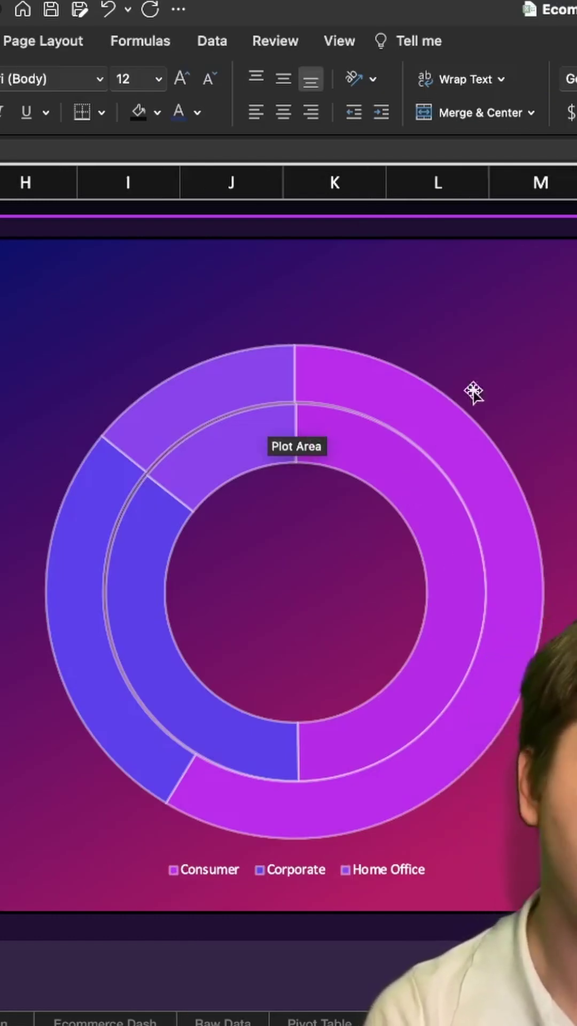
{"action": "left_click", "coordinate": [446, 416]}
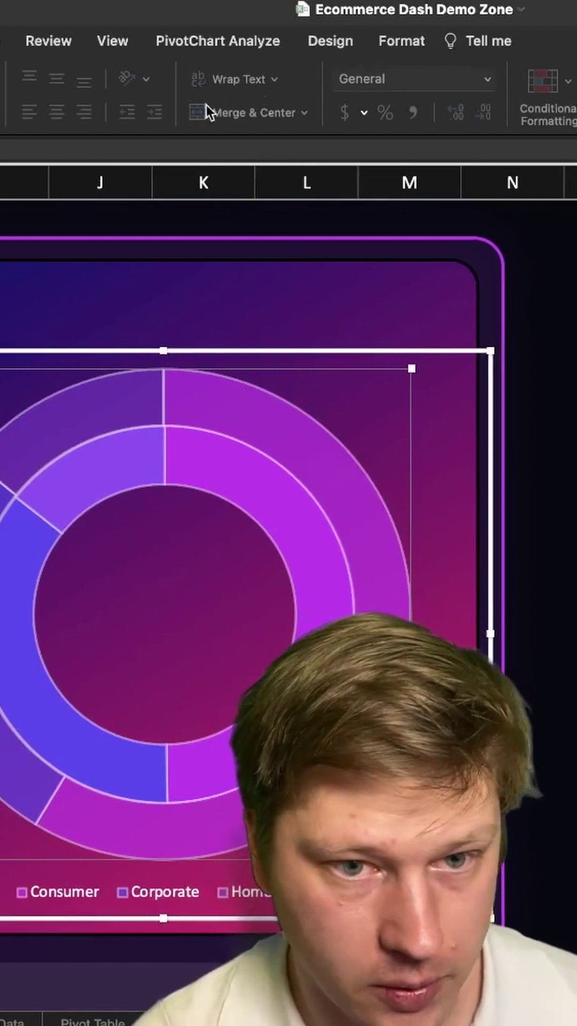
Step: Add white data labels to both donut rings showing percentages instead of values
{"action": "left_click", "coordinate": [334, 42]}
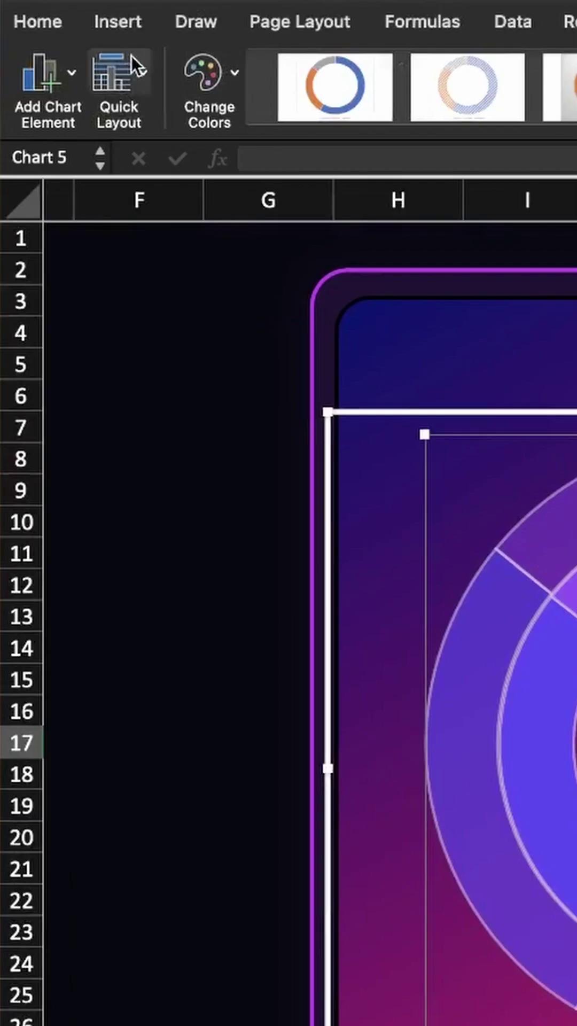
{"action": "left_click", "coordinate": [46, 68]}
{"action": "mouse_move", "coordinate": [79, 148]}
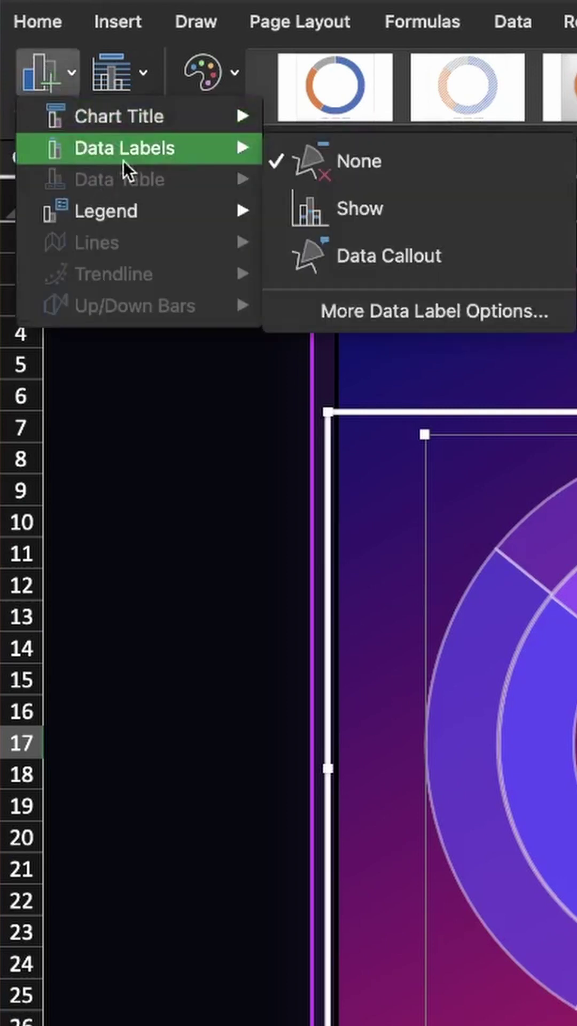
{"action": "left_click", "coordinate": [432, 277]}
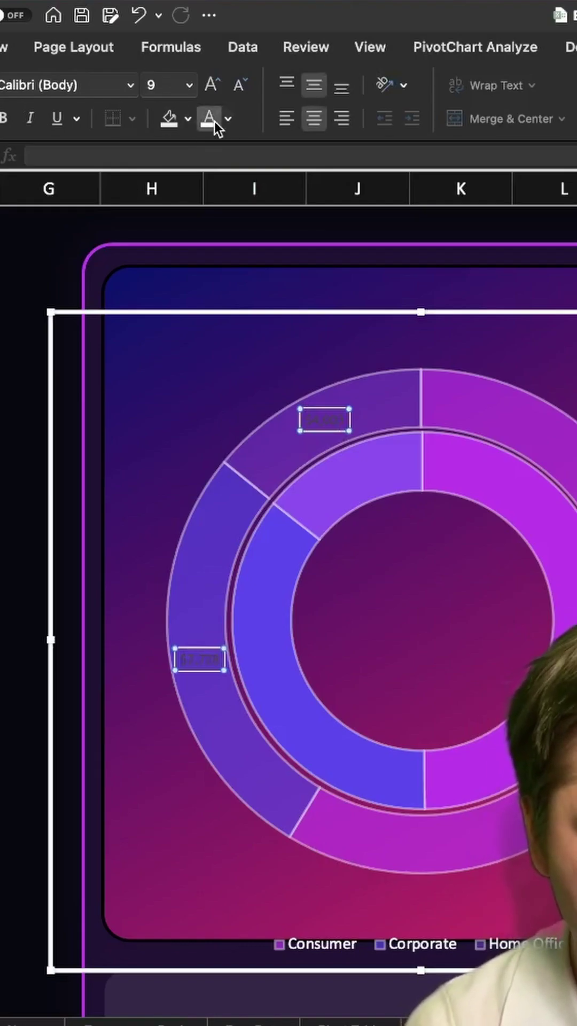
{"action": "left_click", "coordinate": [214, 123]}
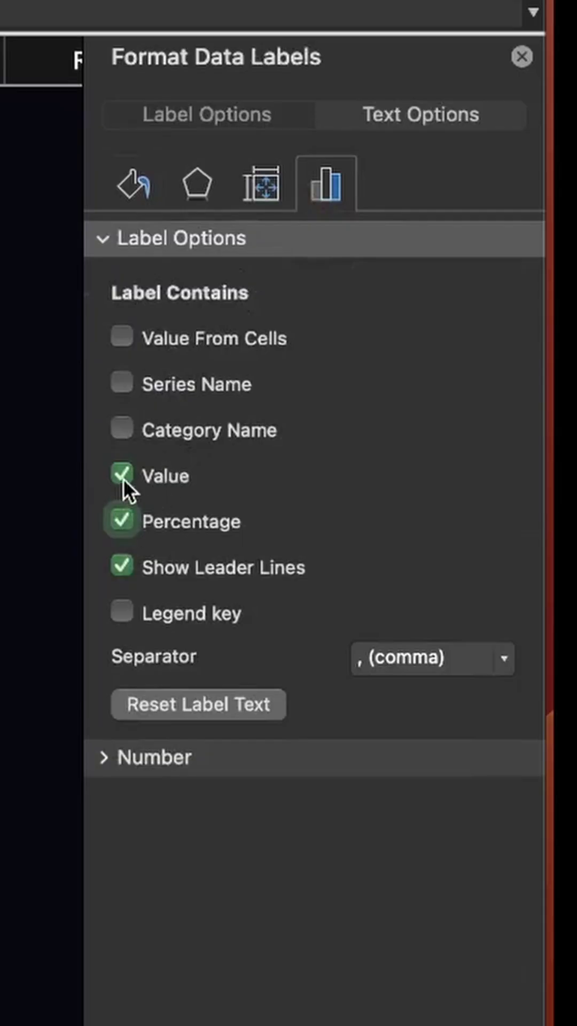
{"action": "left_click", "coordinate": [123, 476]}
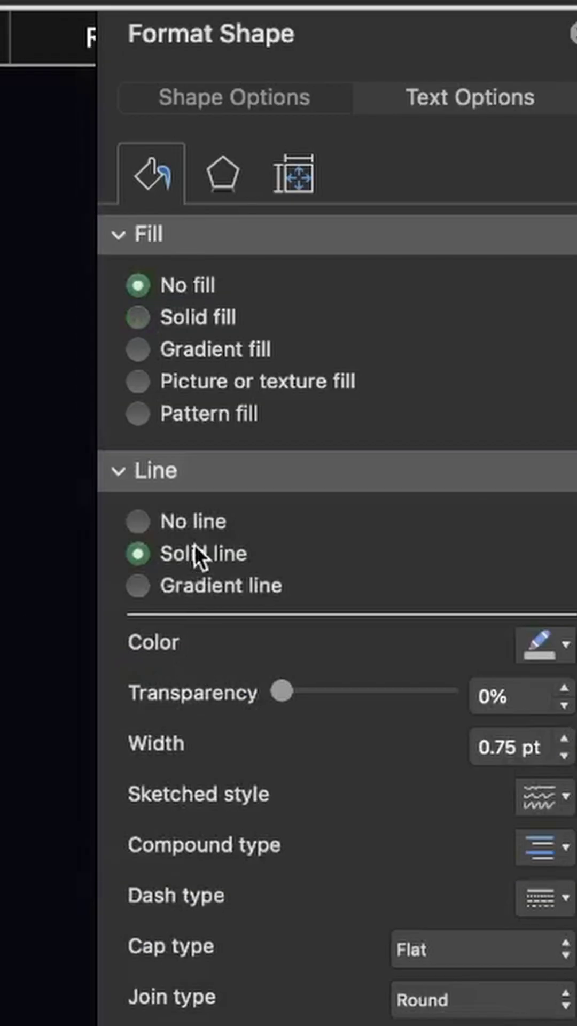
Step: Link a borderless text box to 'Pivot Table'!C2 showing $187.8K in larger bold Montserrat, centred in the donut
{"action": "left_click", "coordinate": [192, 518]}
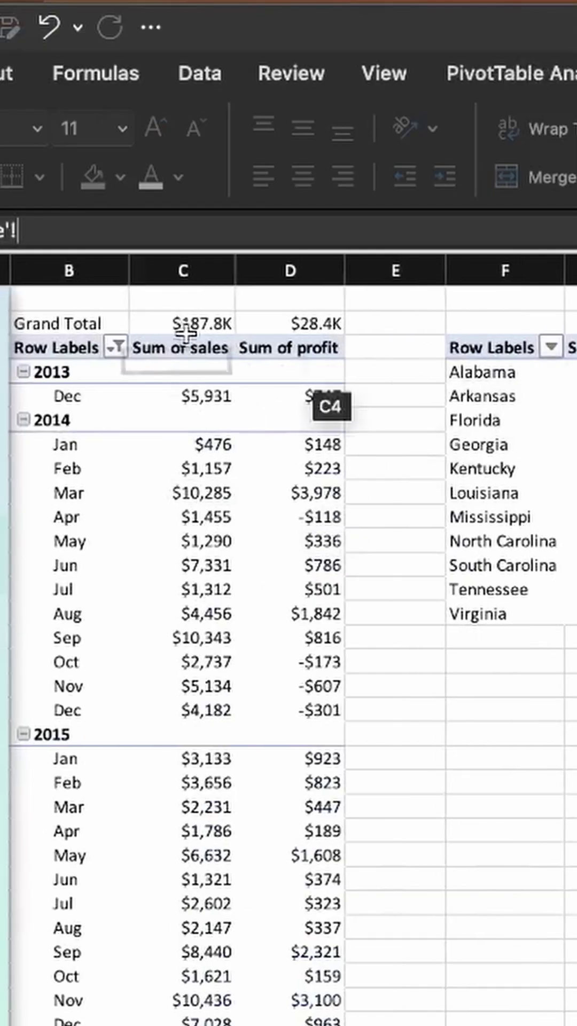
{"action": "left_click", "coordinate": [199, 316]}
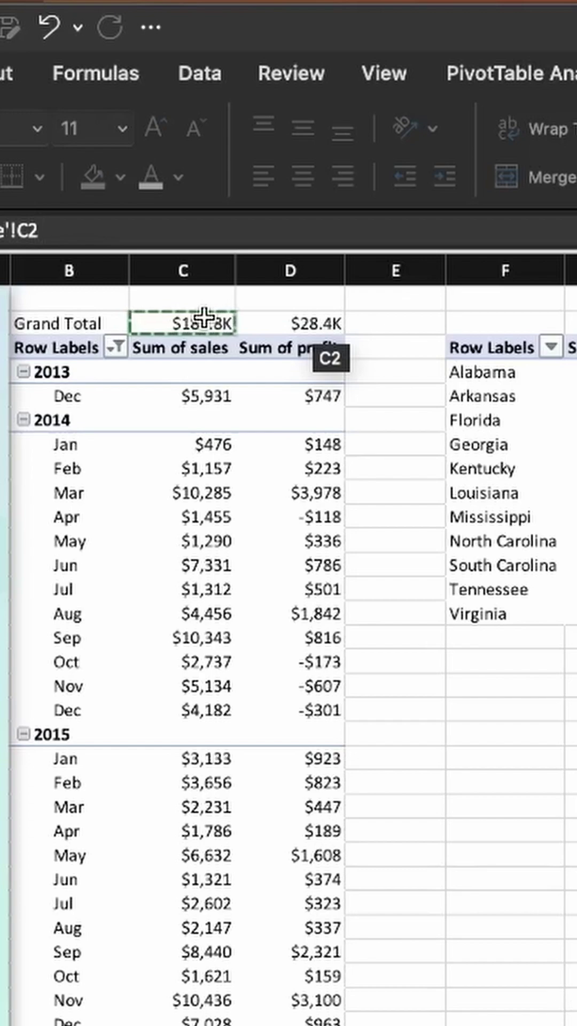
{"action": "key", "text": "Return"}
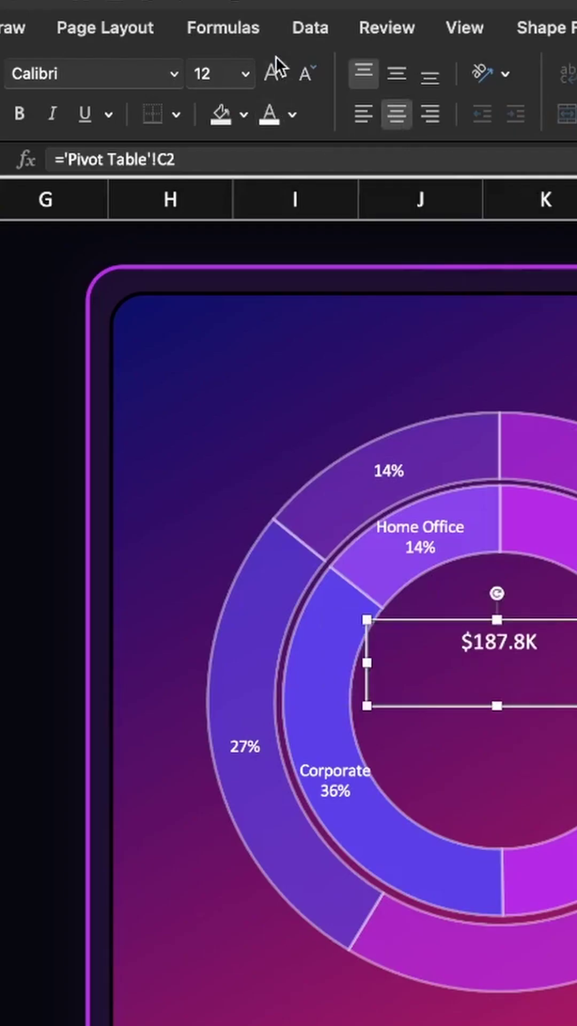
{"action": "left_click", "coordinate": [271, 74]}
{"action": "left_click", "coordinate": [172, 74]}
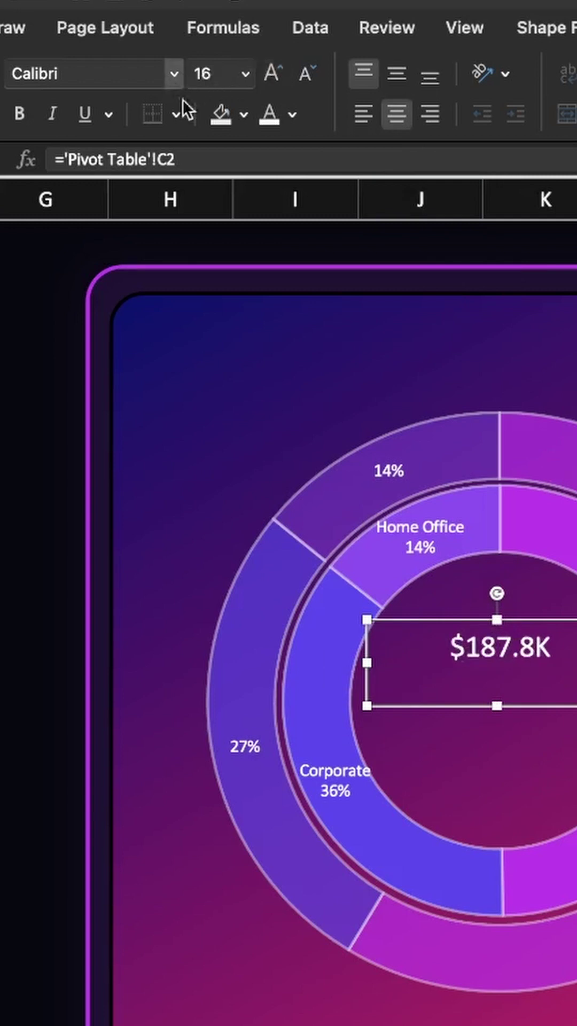
{"action": "mouse_move", "coordinate": [175, 307]}
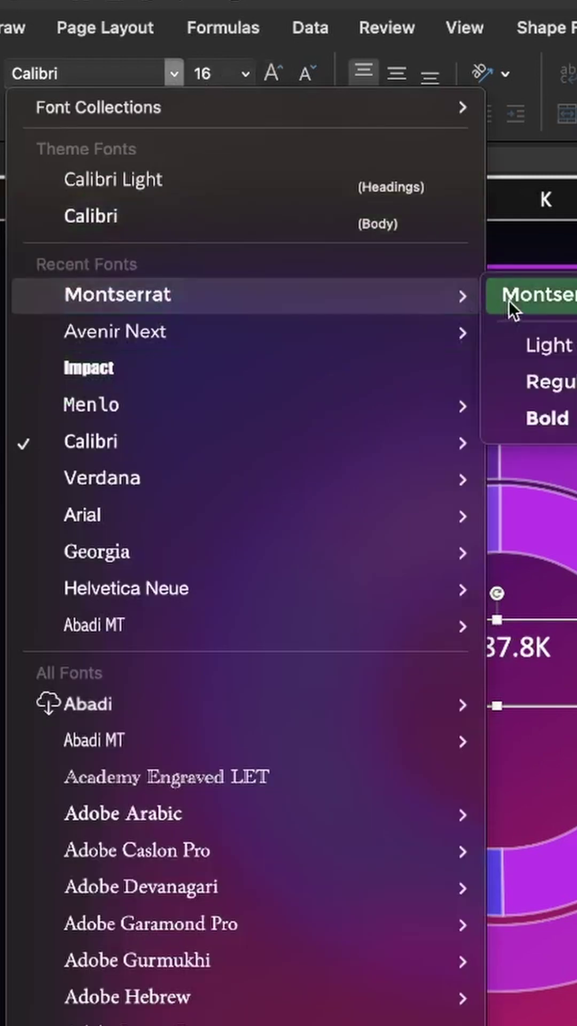
{"action": "left_click", "coordinate": [556, 418]}
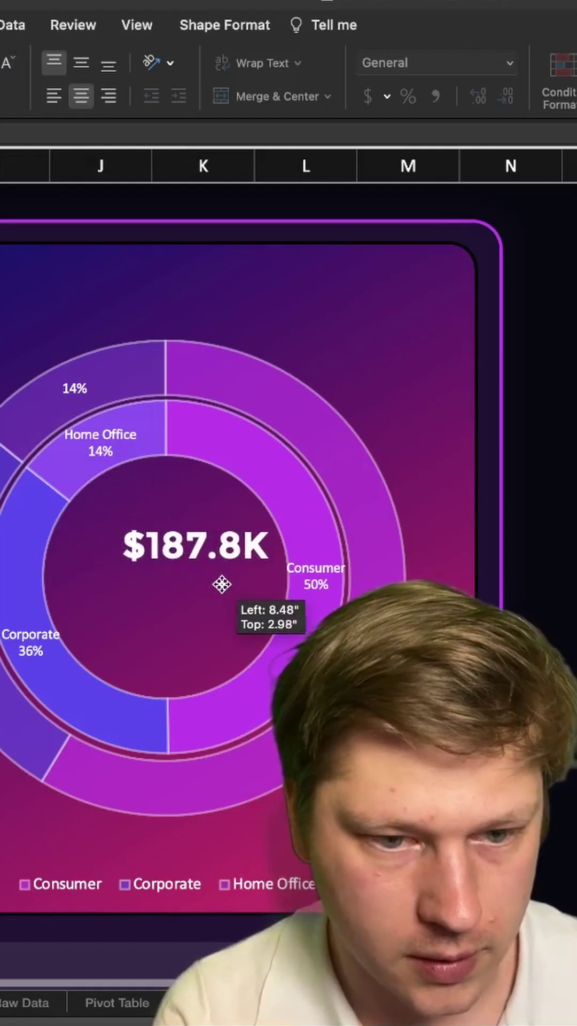
{"action": "left_click_drag", "start_coordinate": [222, 585], "coordinate": [186, 656]}
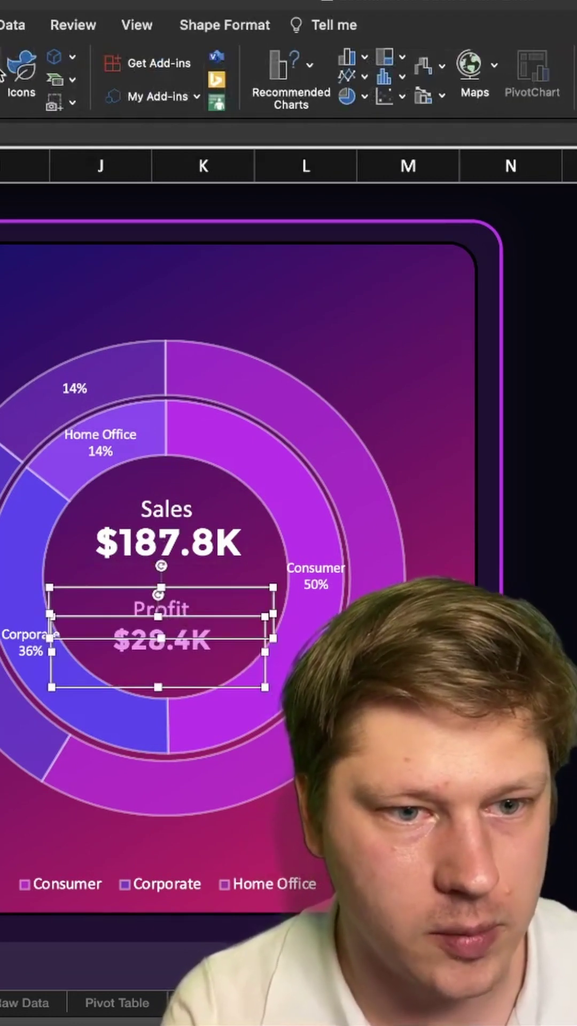
Step: Draw a horizontal line between Sales and Profit, 1 pt wide at 50% transparency
{"action": "left_click", "coordinate": [50, 188]}
{"action": "left_click", "coordinate": [98, 267]}
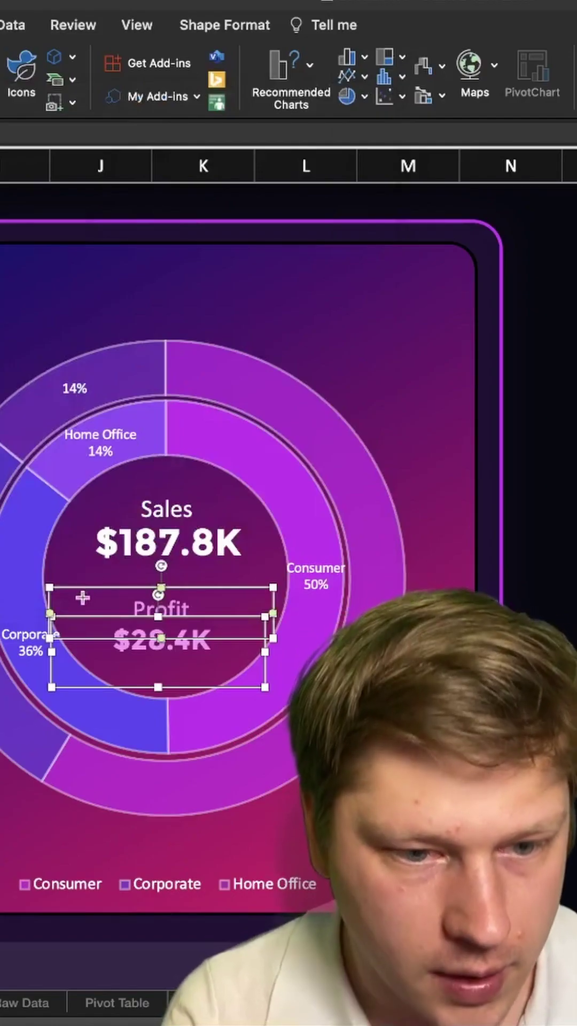
{"action": "left_click_drag", "start_coordinate": [64, 580], "coordinate": [270, 580]}
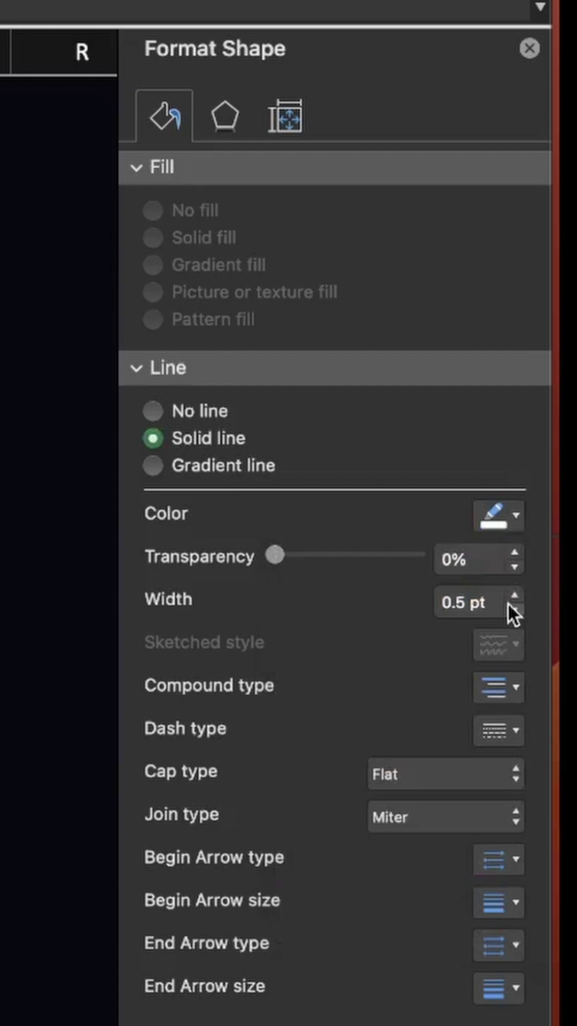
{"action": "left_click", "coordinate": [514, 595]}
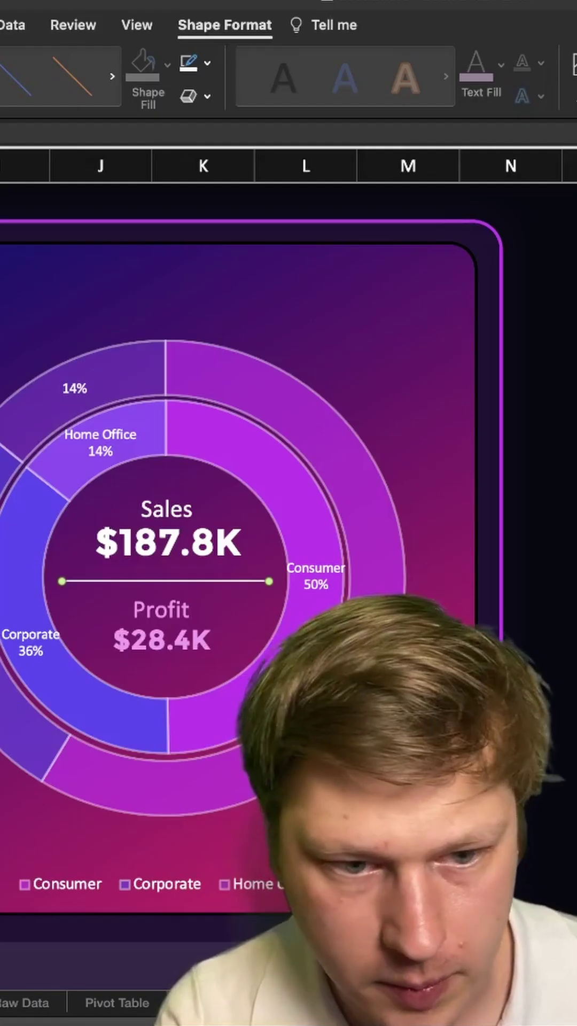
{"action": "left_click_drag", "start_coordinate": [361, 536], "coordinate": [372, 537]}
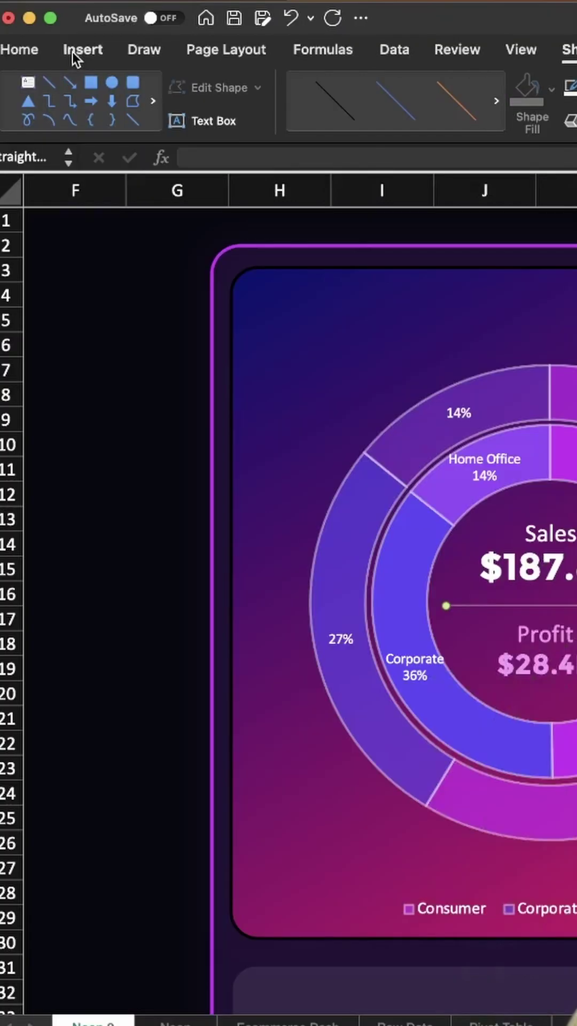
Step: Draw a dashed callout line from the Profit $28.4K figure out to the donut ring
{"action": "left_click", "coordinate": [85, 54]}
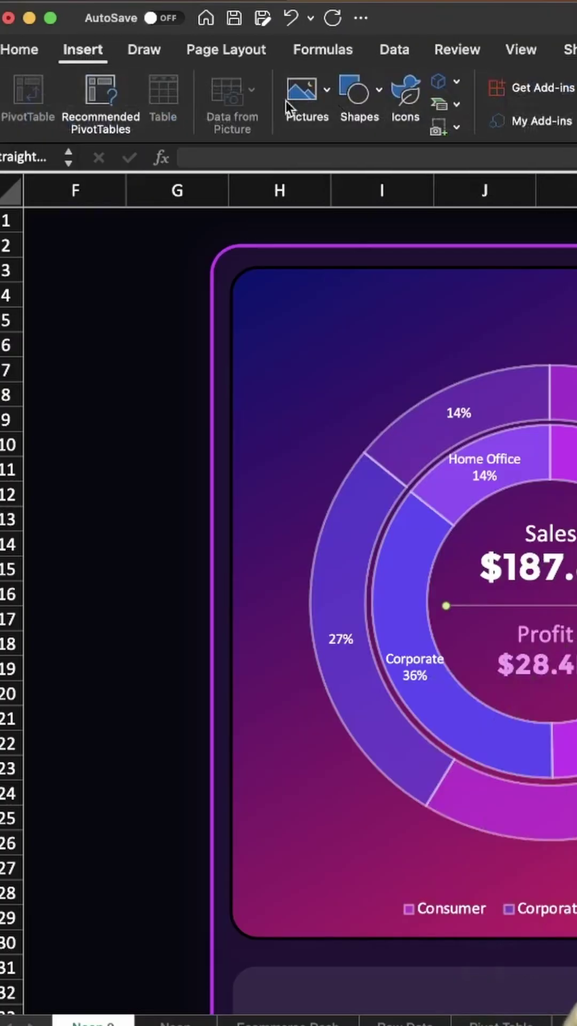
{"action": "left_click", "coordinate": [382, 88]}
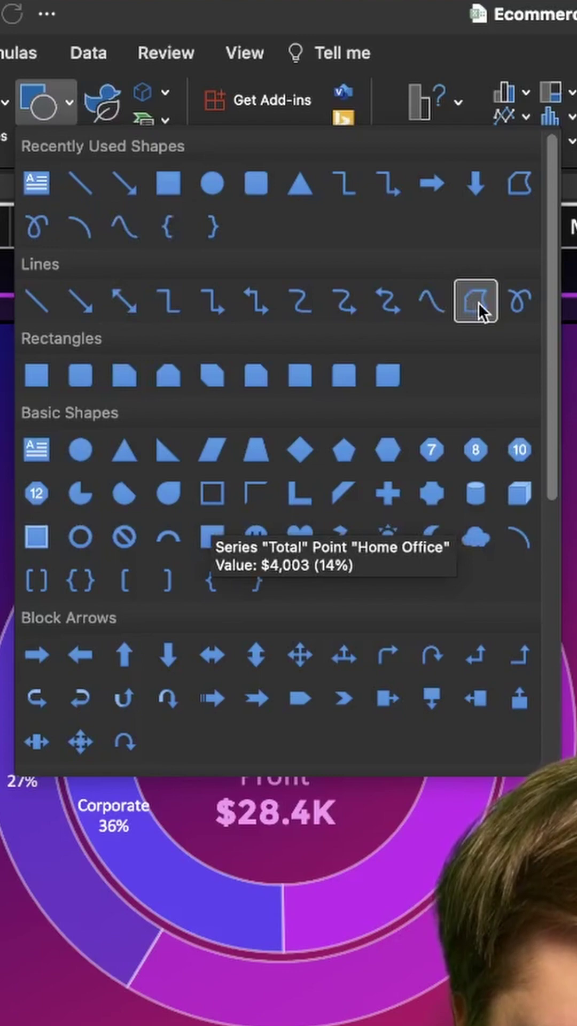
{"action": "left_click", "coordinate": [479, 303]}
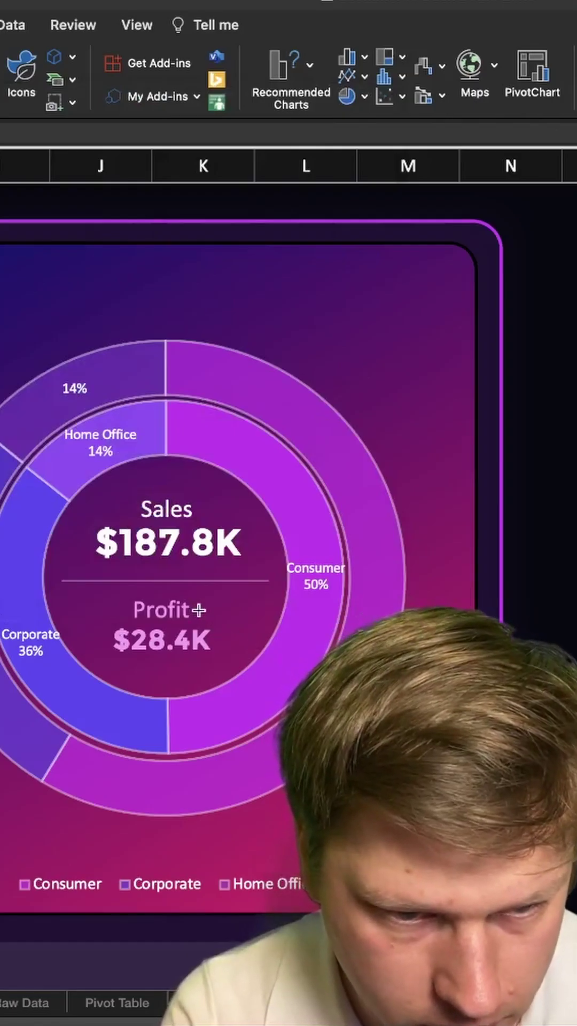
{"action": "left_click_drag", "start_coordinate": [199, 609], "coordinate": [338, 702]}
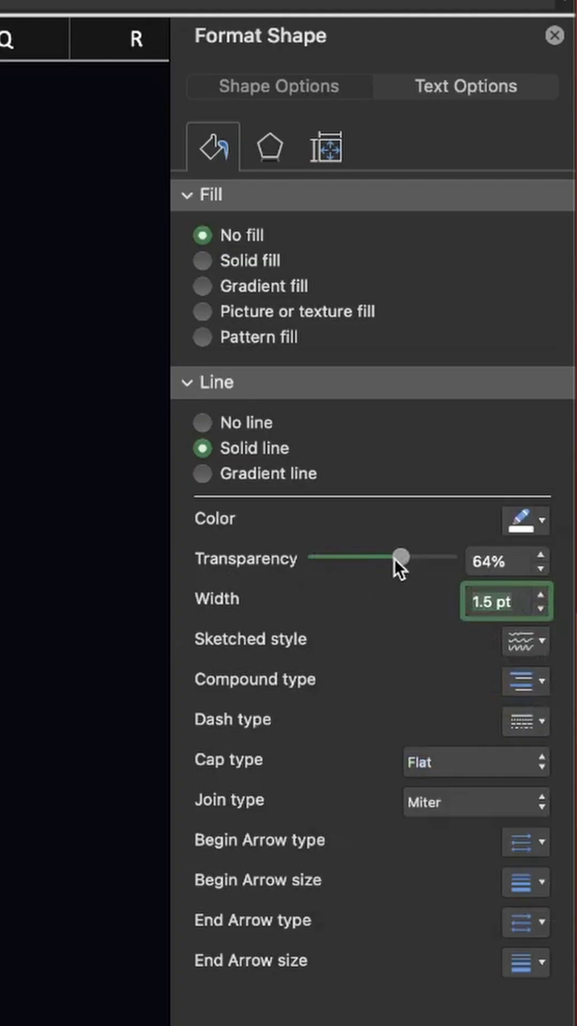
{"action": "left_click", "coordinate": [527, 719]}
{"action": "left_click", "coordinate": [505, 810]}
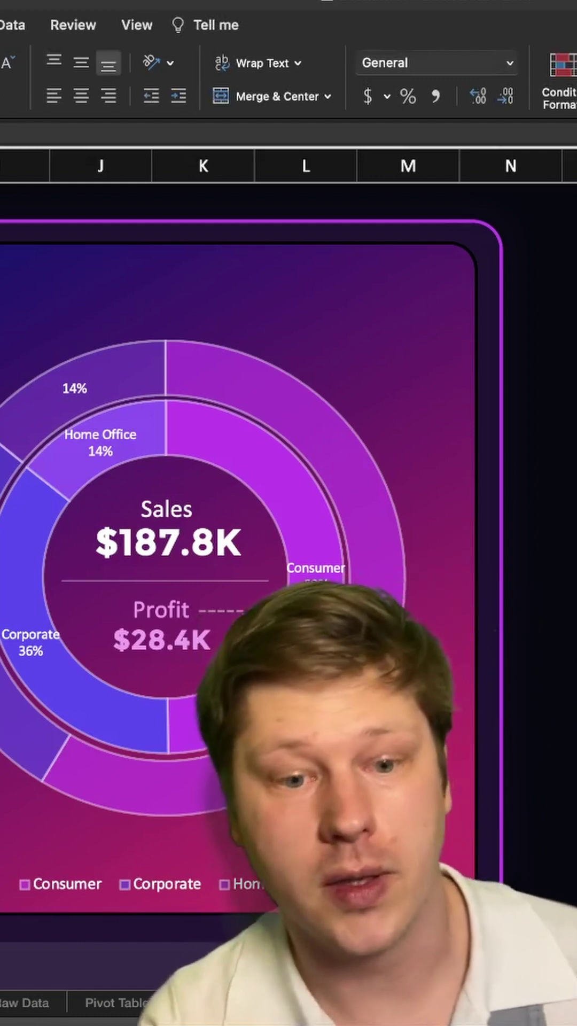
{"action": "scroll", "coordinate": [291, 659], "scroll_direction": "right", "scroll_amount": 2}
{"action": "scroll", "coordinate": [286, 665], "scroll_direction": "left", "scroll_amount": 2}
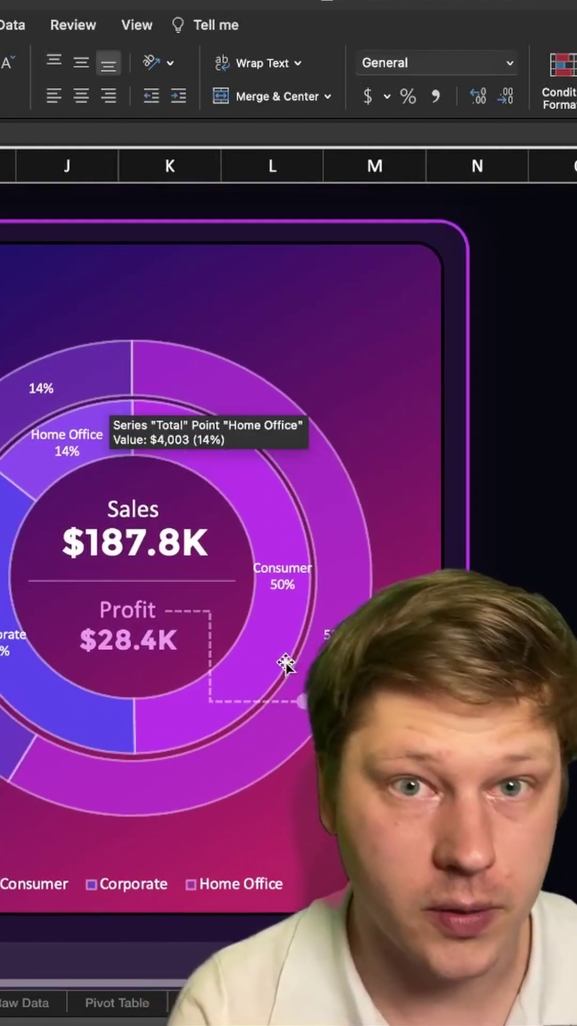
{"action": "left_click", "coordinate": [217, 659]}
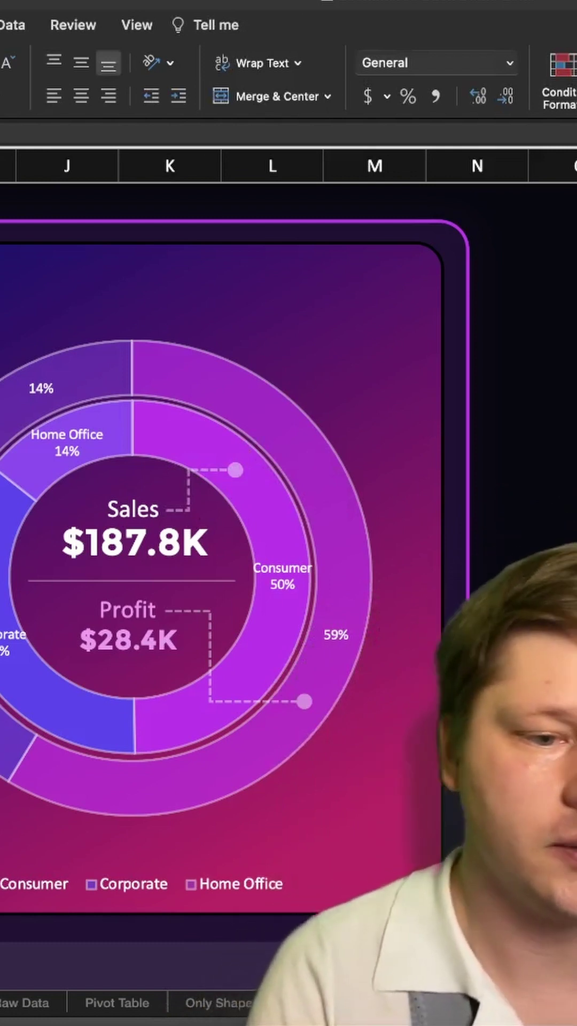
{"action": "left_click", "coordinate": [32, 407]}
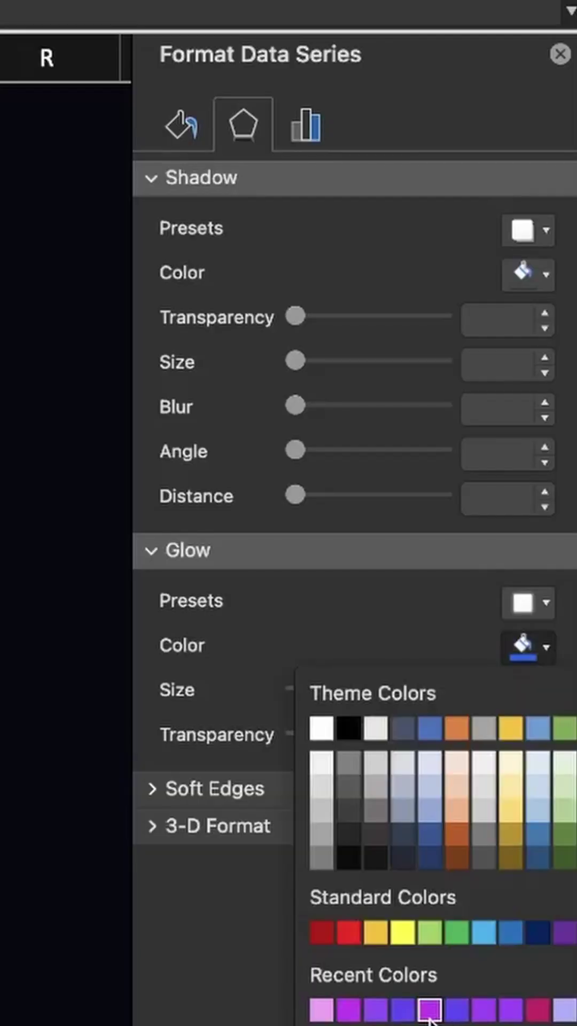
Step: Give the donut chart a recent-colour glow of 11 pt at 60% transparency
{"action": "left_click", "coordinate": [429, 1010]}
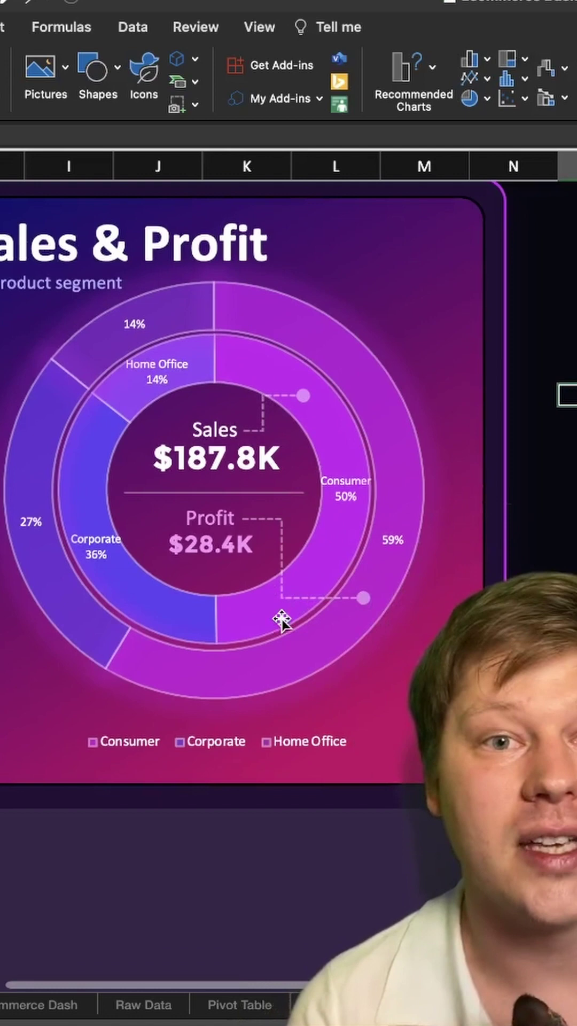
{"action": "scroll", "coordinate": [282, 618], "scroll_direction": "down", "scroll_amount": 3}
{"action": "scroll", "coordinate": [286, 623], "scroll_direction": "left", "scroll_amount": 3}
{"action": "scroll", "coordinate": [289, 625], "scroll_direction": "down", "scroll_amount": 3}
{"action": "scroll", "coordinate": [289, 626], "scroll_direction": "right", "scroll_amount": 1}
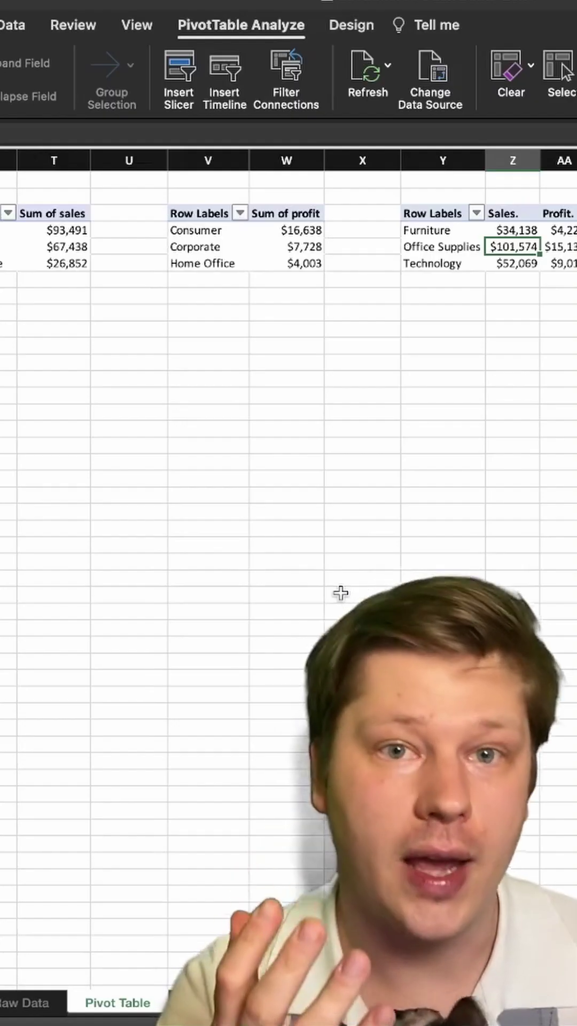
Step: Turn the category pivot table into a horizontal bar PivotChart and place it on the dashboard
{"action": "scroll", "coordinate": [422, 286], "scroll_direction": "right", "scroll_amount": 5}
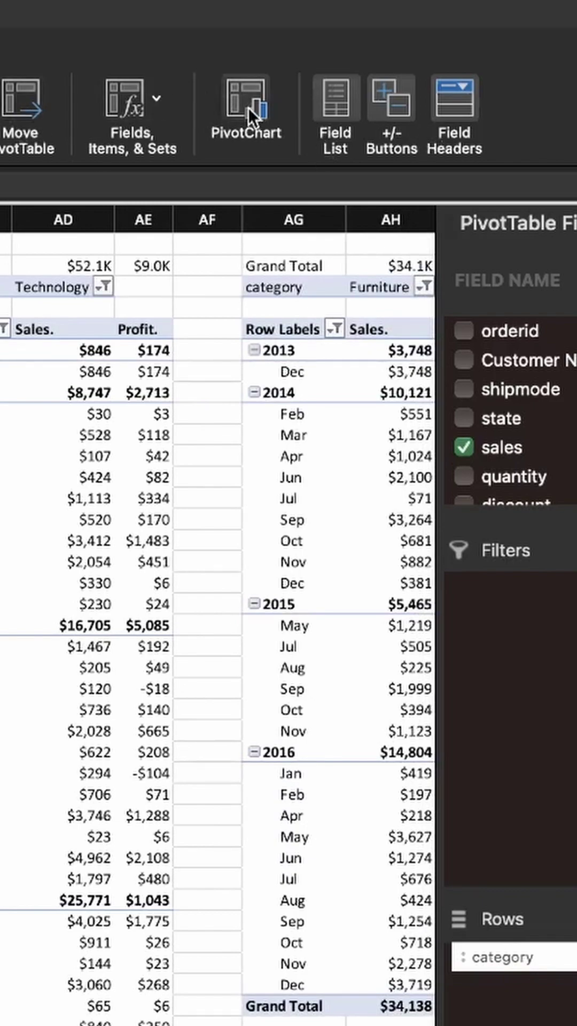
{"action": "left_click", "coordinate": [248, 107]}
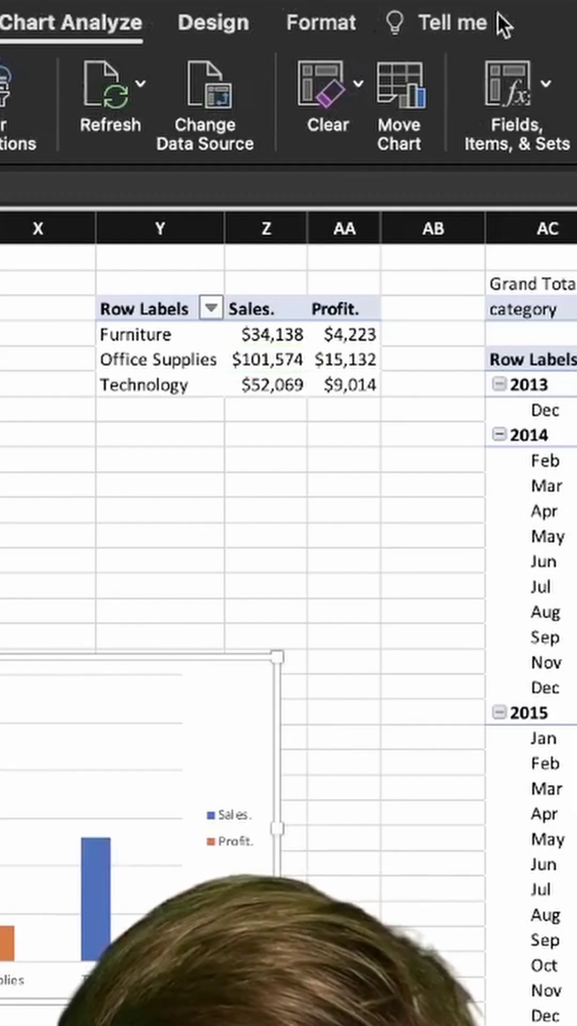
{"action": "left_click", "coordinate": [214, 23]}
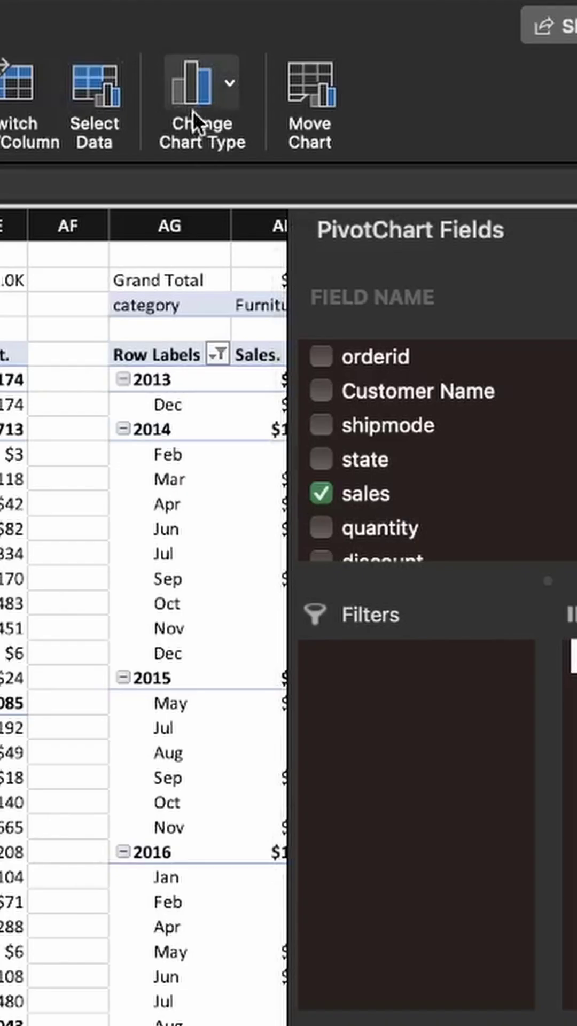
{"action": "left_click", "coordinate": [193, 107]}
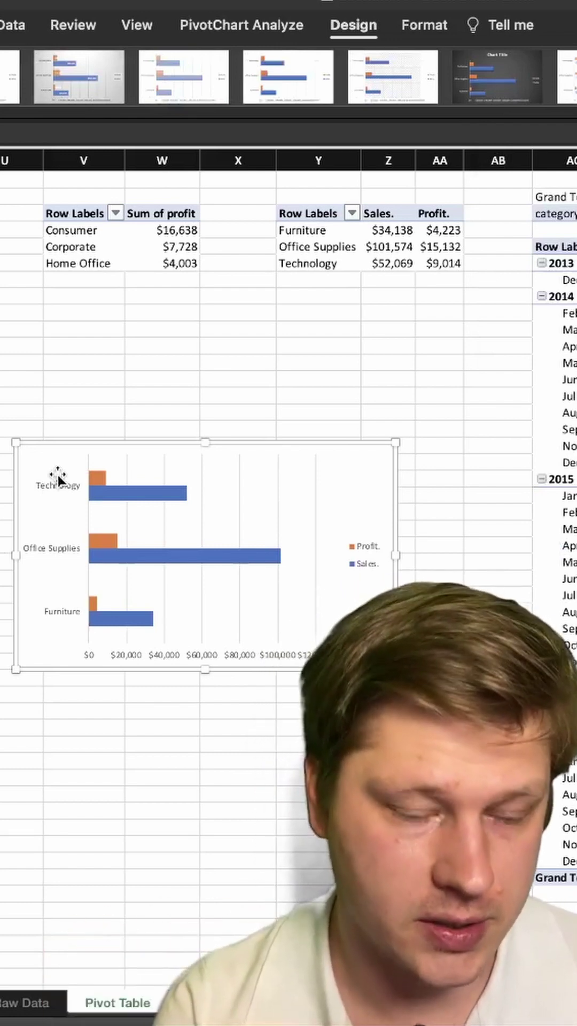
{"action": "left_click_drag", "start_coordinate": [75, 441], "coordinate": [127, 454]}
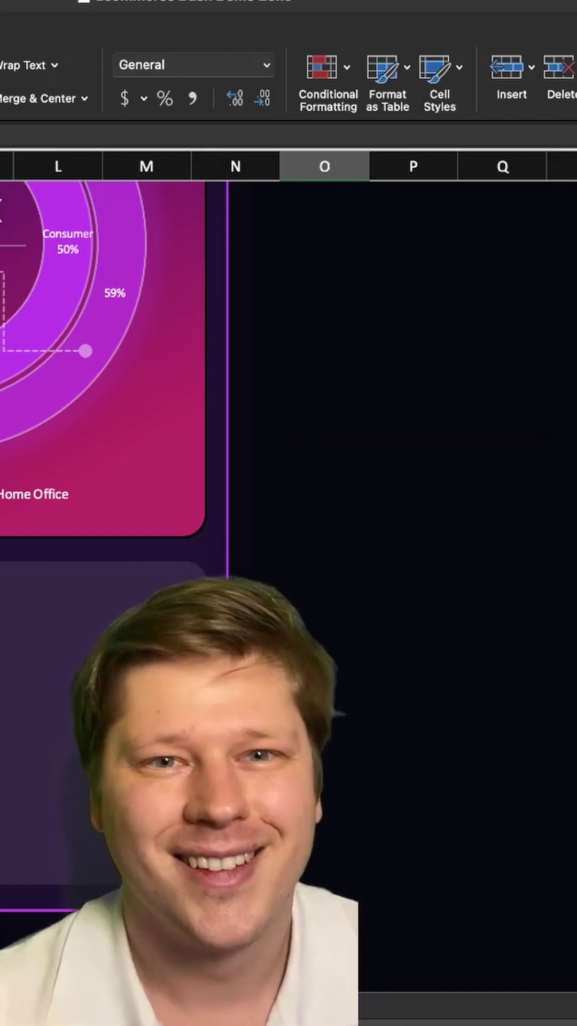
{"action": "key", "text": "super+v"}
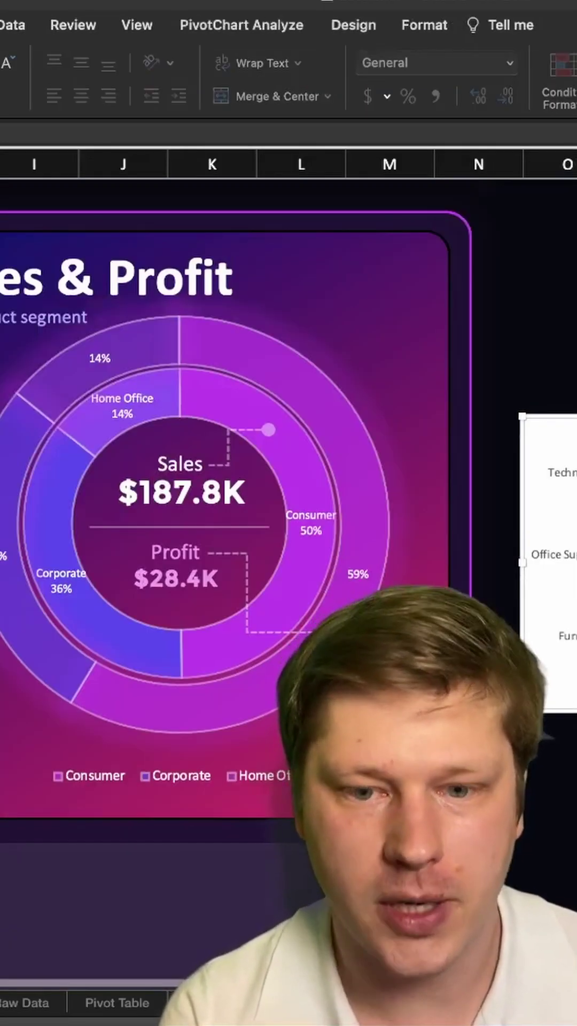
Step: Drag the bar chart into the dark card below the donut and make its label text white
{"action": "left_click_drag", "start_coordinate": [551, 534], "coordinate": [47, 805]}
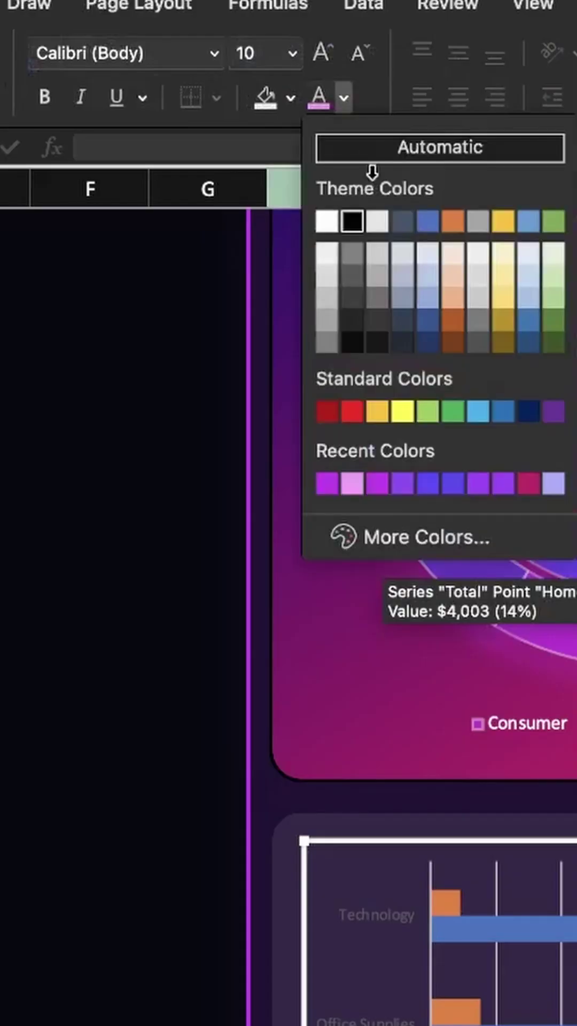
{"action": "left_click", "coordinate": [326, 221]}
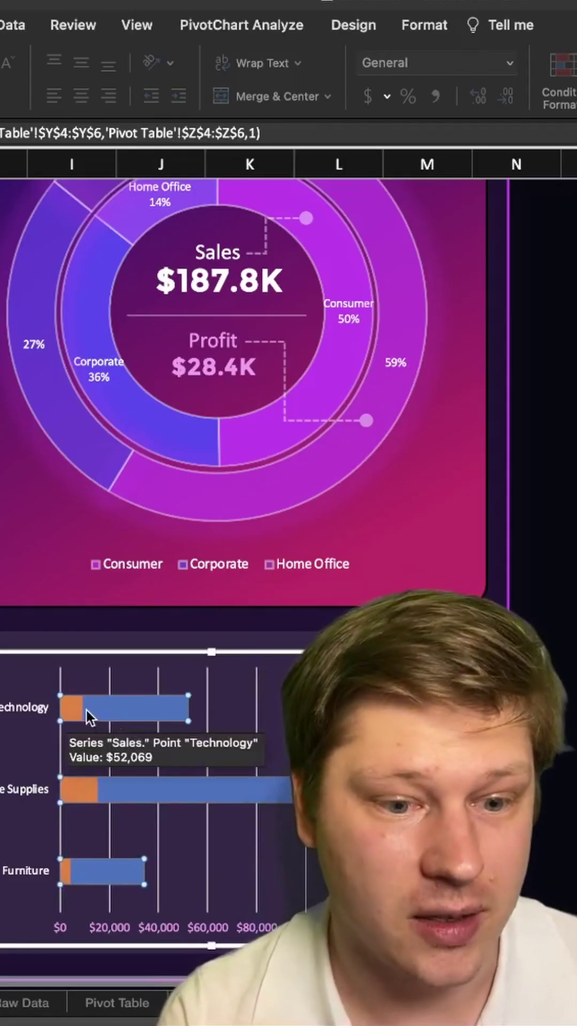
Step: Thicken the Profit and Sales bars by narrowing the series gap width to 219%
{"action": "left_click", "coordinate": [76, 706]}
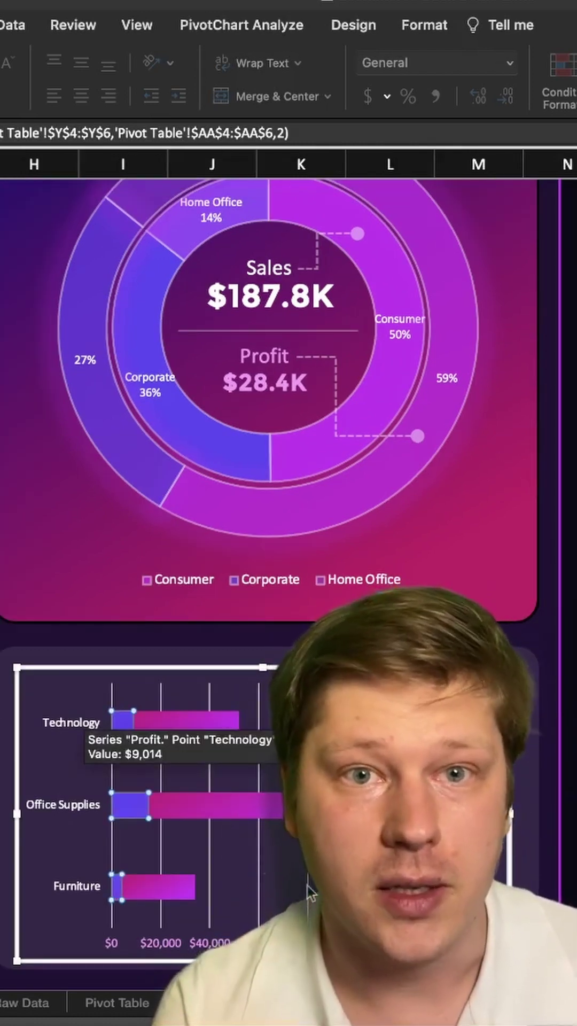
{"action": "scroll", "coordinate": [242, 871], "scroll_direction": "down", "scroll_amount": 1}
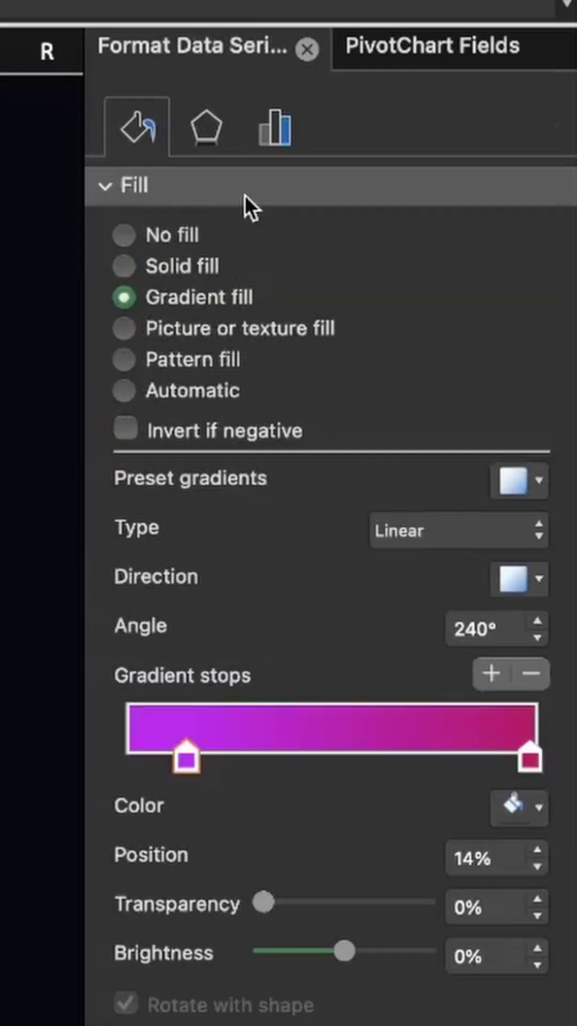
{"action": "left_click", "coordinate": [279, 128]}
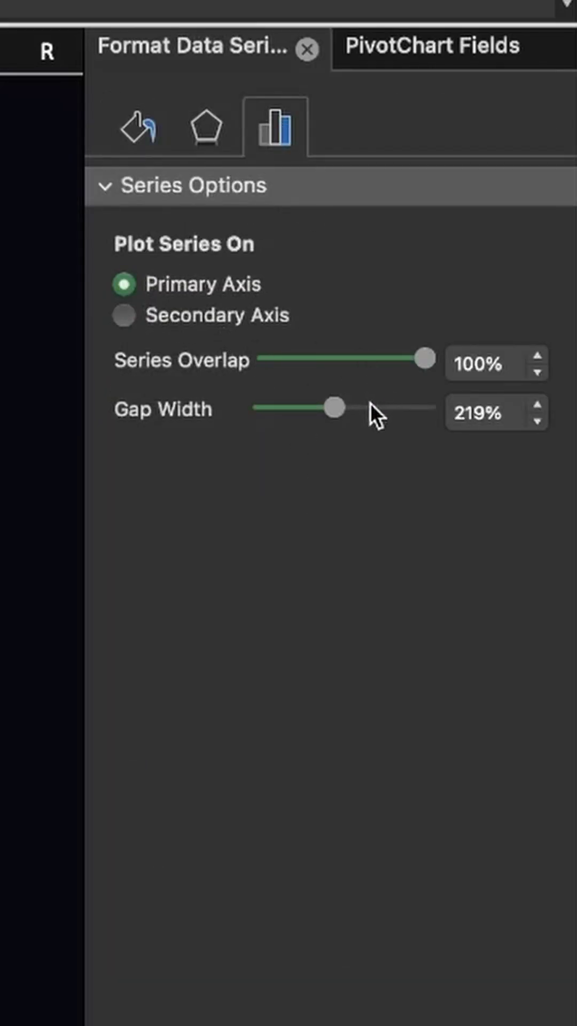
{"action": "left_click_drag", "start_coordinate": [370, 406], "coordinate": [308, 409]}
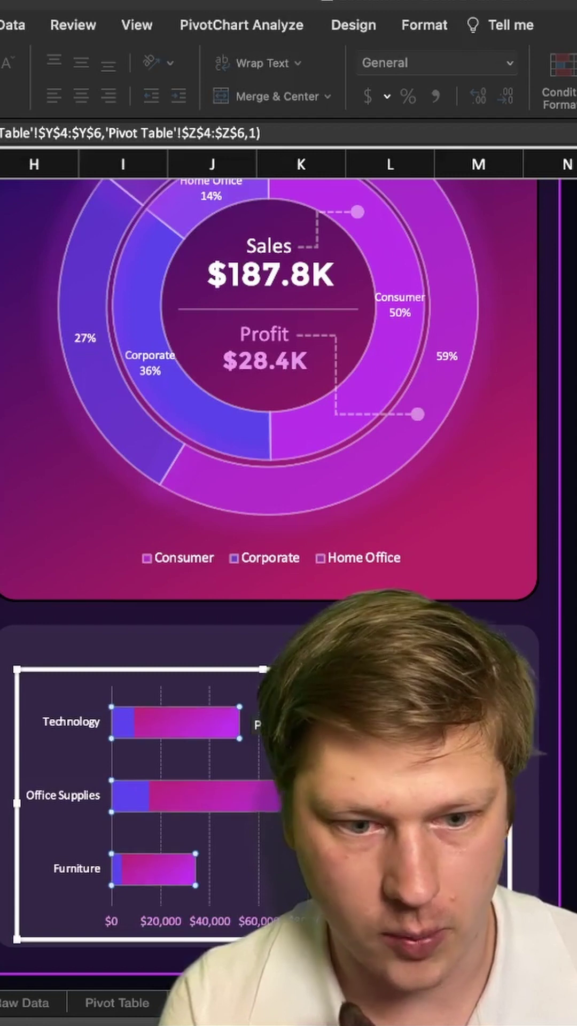
{"action": "scroll", "coordinate": [125, 738], "scroll_direction": "down", "scroll_amount": 3}
{"action": "scroll", "coordinate": [125, 737], "scroll_direction": "up", "scroll_amount": 3}
{"action": "scroll", "coordinate": [125, 737], "scroll_direction": "down", "scroll_amount": 1}
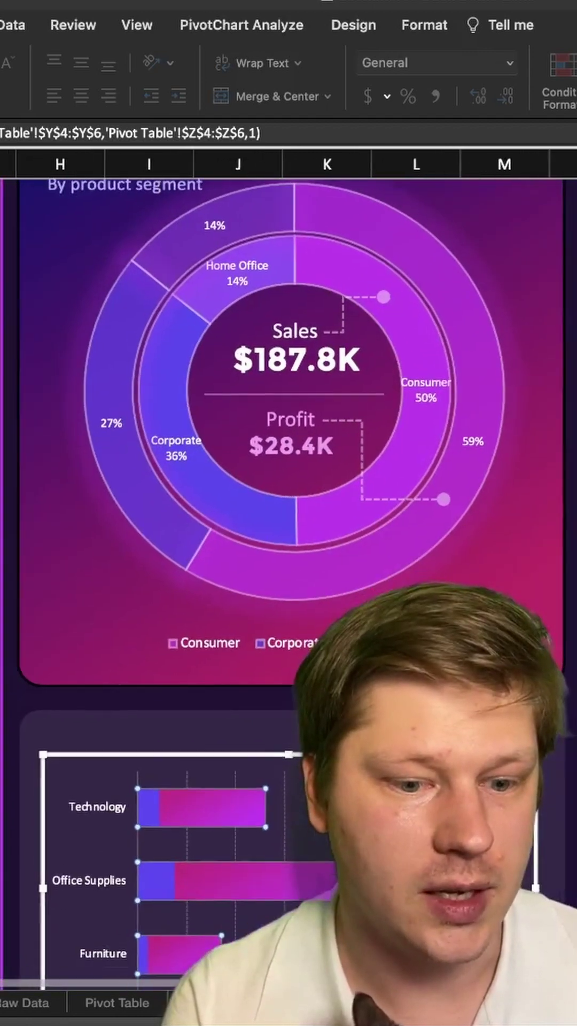
{"action": "scroll", "coordinate": [124, 738], "scroll_direction": "up", "scroll_amount": 3}
Step: Add the 'Sales & profit by product category' title box and zoom to show the whole dashboard
{"action": "left_click", "coordinate": [52, 842]}
{"action": "scroll", "coordinate": [53, 842], "scroll_direction": "left", "scroll_amount": 2}
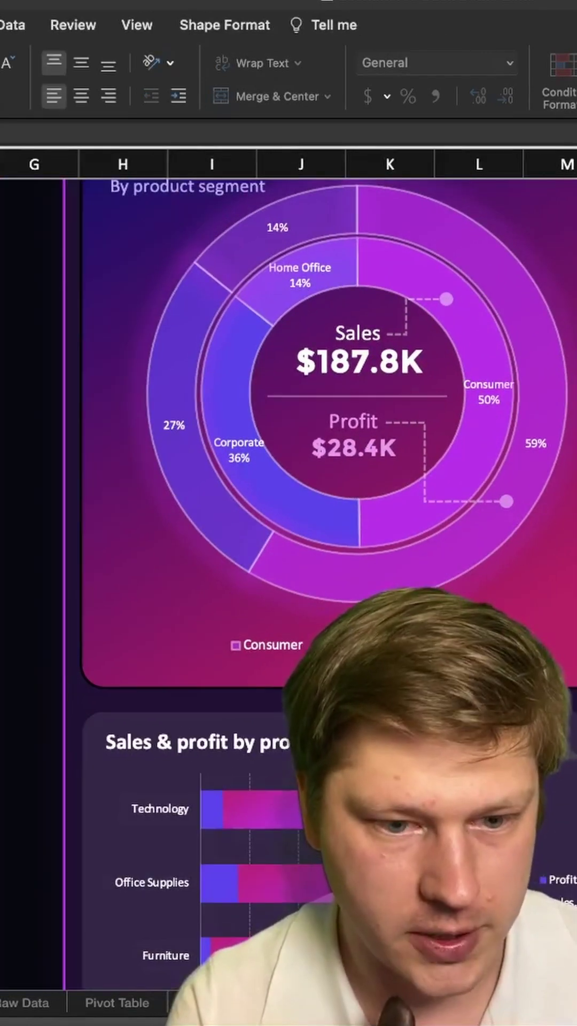
{"action": "left_click", "coordinate": [181, 742]}
{"action": "scroll", "coordinate": [182, 742], "scroll_direction": "down", "scroll_amount": 2}
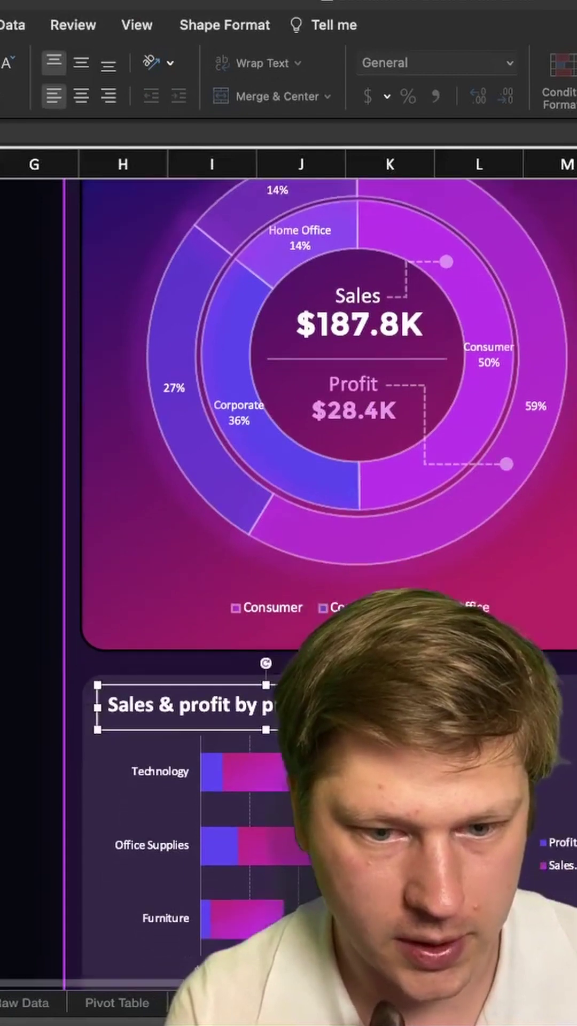
{"action": "key", "text": "Return"}
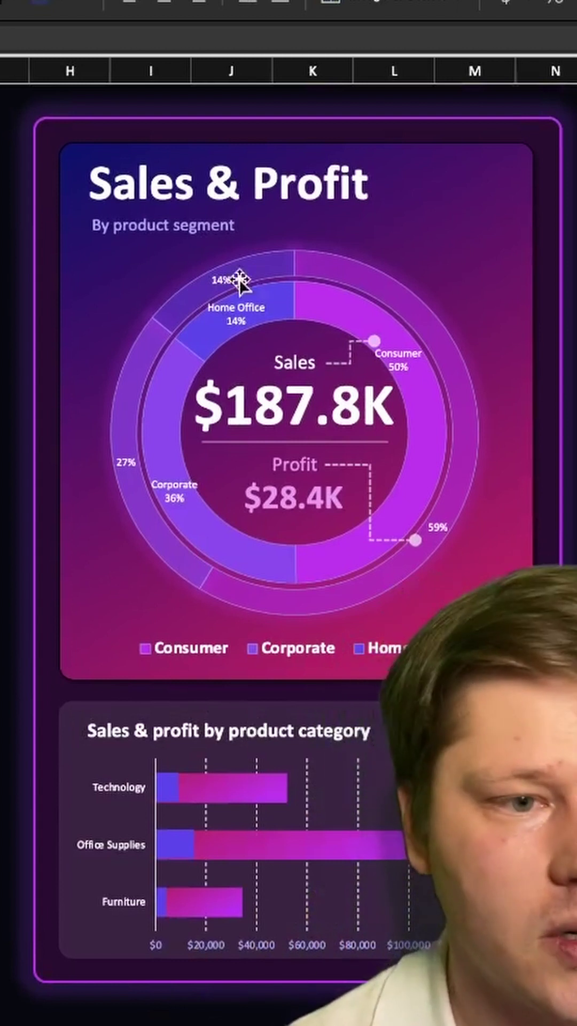
Step: Select the donut's outer ring and open its fill, border and effects formatting
{"action": "left_click", "coordinate": [388, 281]}
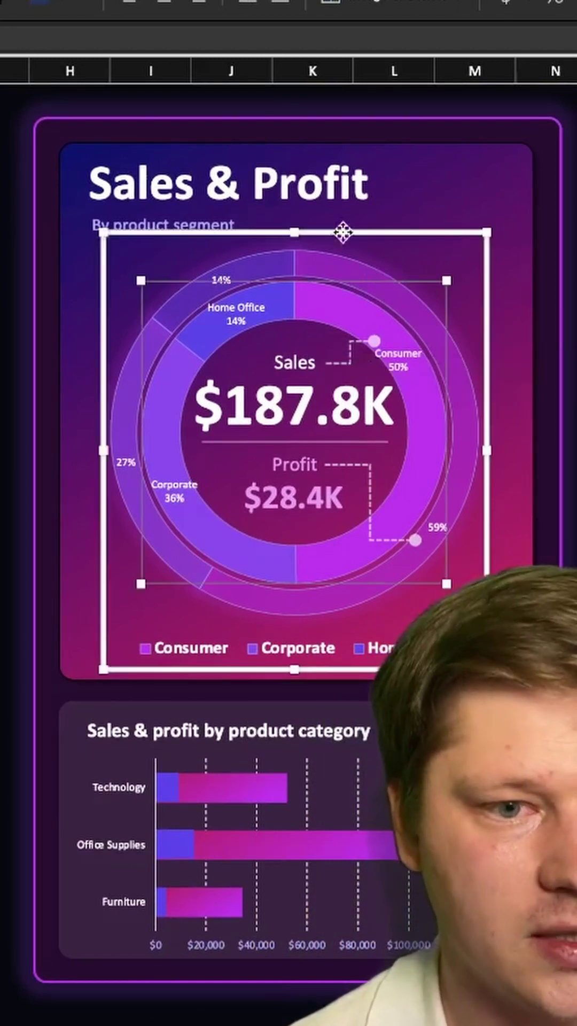
{"action": "left_click", "coordinate": [447, 168]}
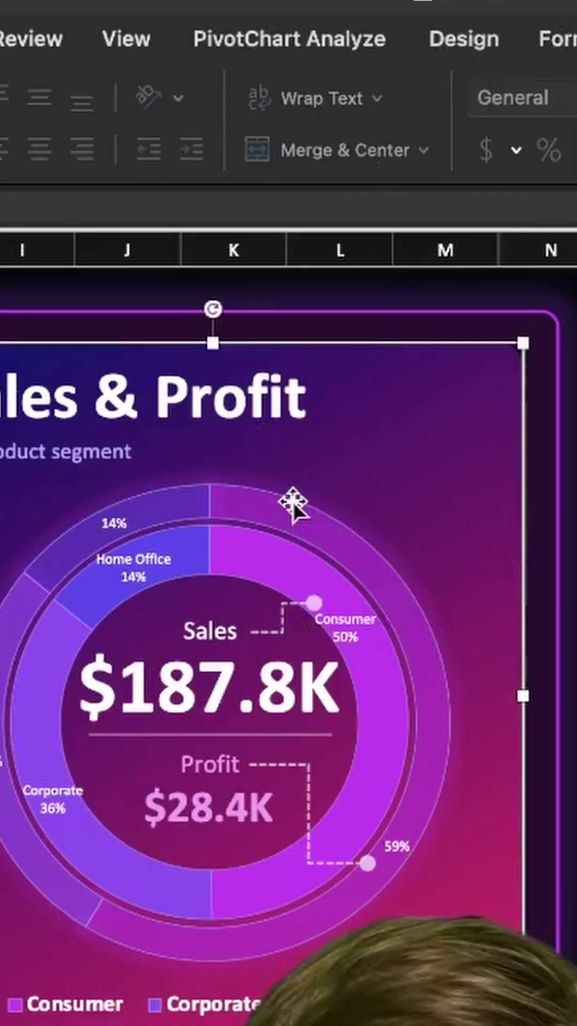
{"action": "left_click", "coordinate": [284, 516]}
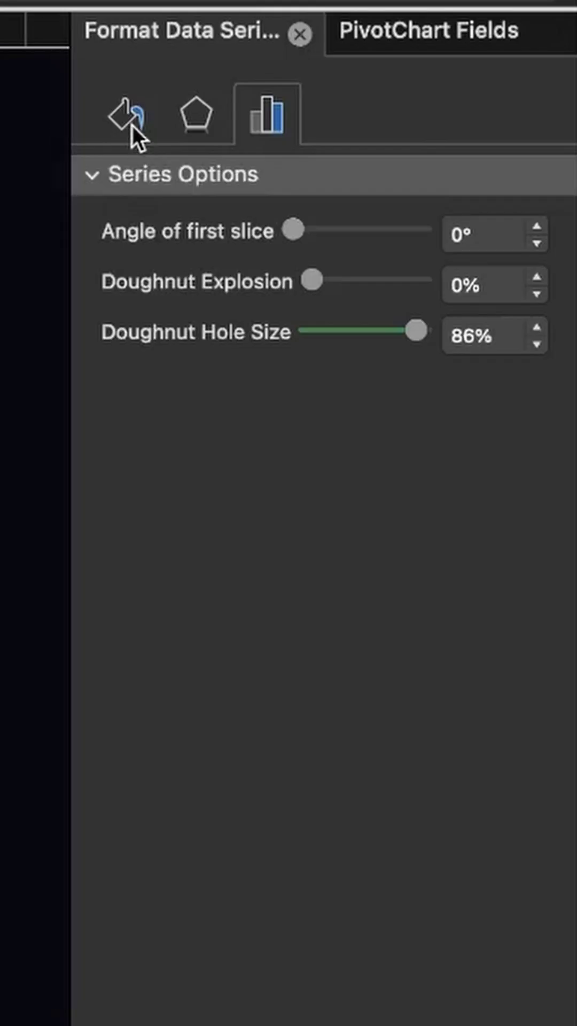
{"action": "left_click", "coordinate": [130, 129]}
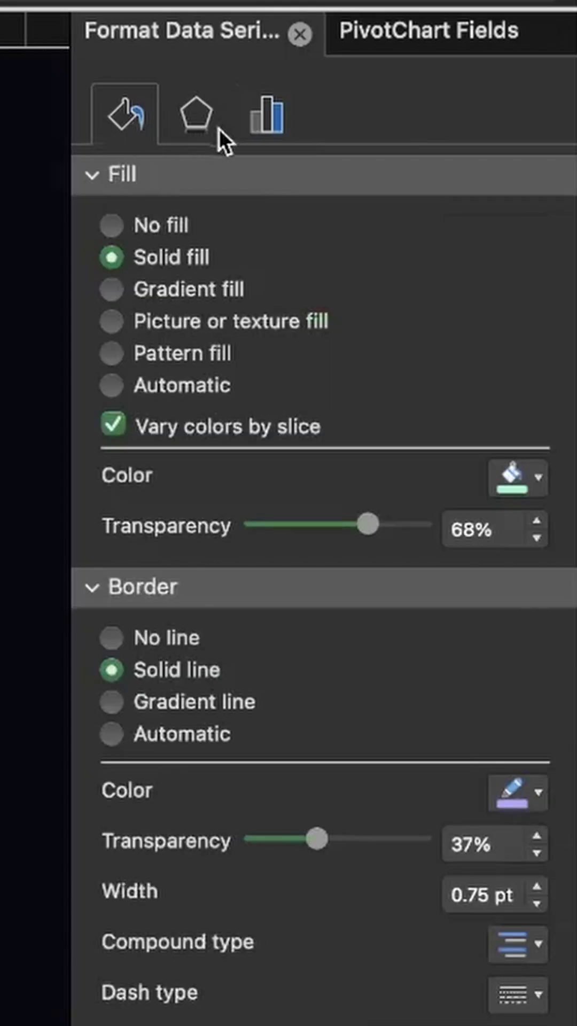
{"action": "left_click", "coordinate": [219, 128]}
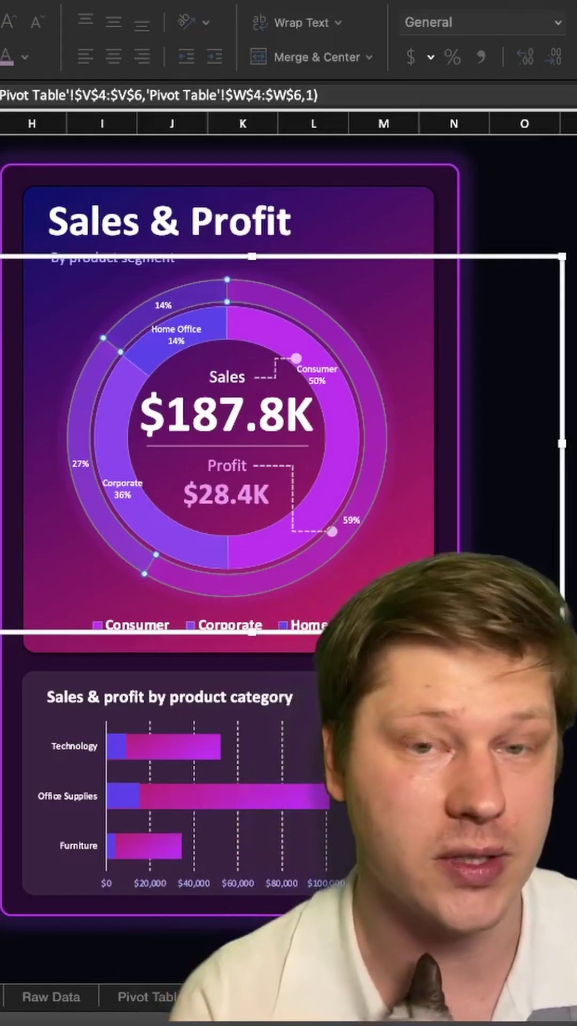
{"action": "left_click", "coordinate": [522, 208]}
{"action": "scroll", "coordinate": [535, 356], "scroll_direction": "down", "scroll_amount": 2}
{"action": "scroll", "coordinate": [500, 395], "scroll_direction": "up", "scroll_amount": 2}
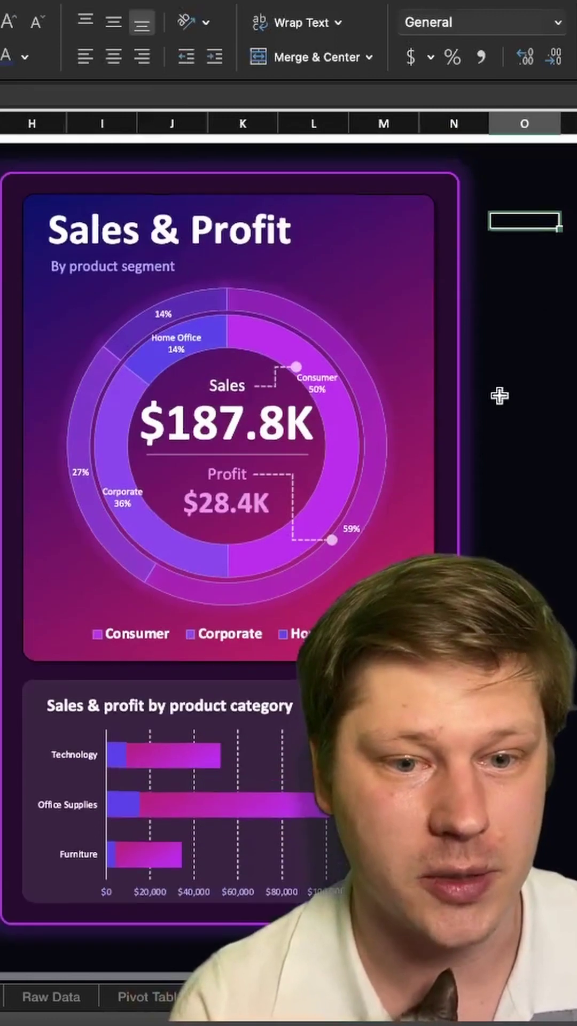